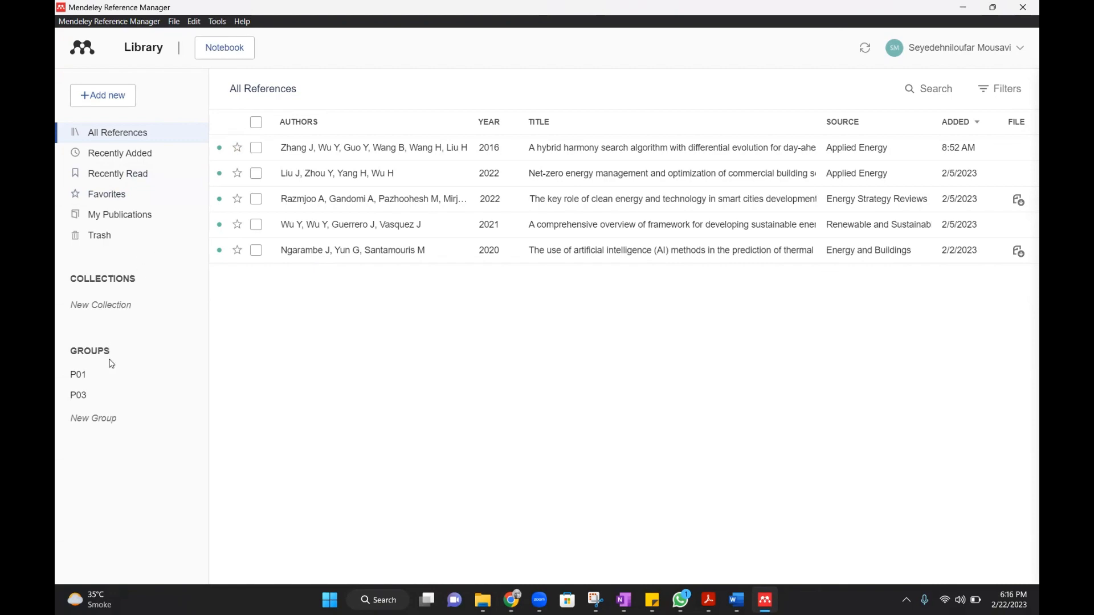
View the references in groups P01 and P03, and return to the full list of all references.
{"action": "left_click", "coordinate": [87, 379]}
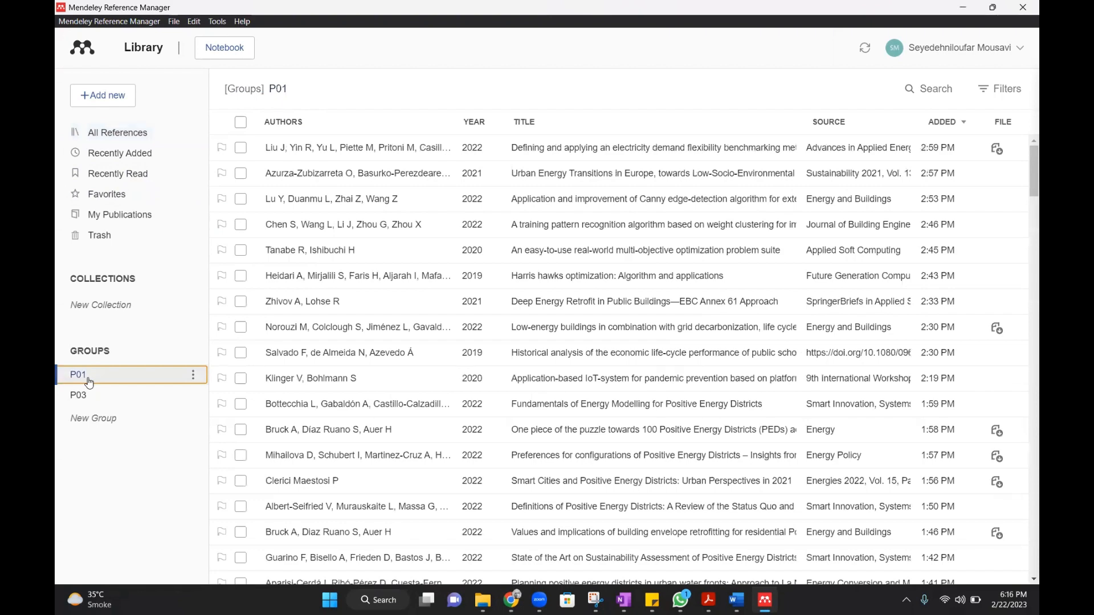
{"action": "left_click", "coordinate": [86, 394]}
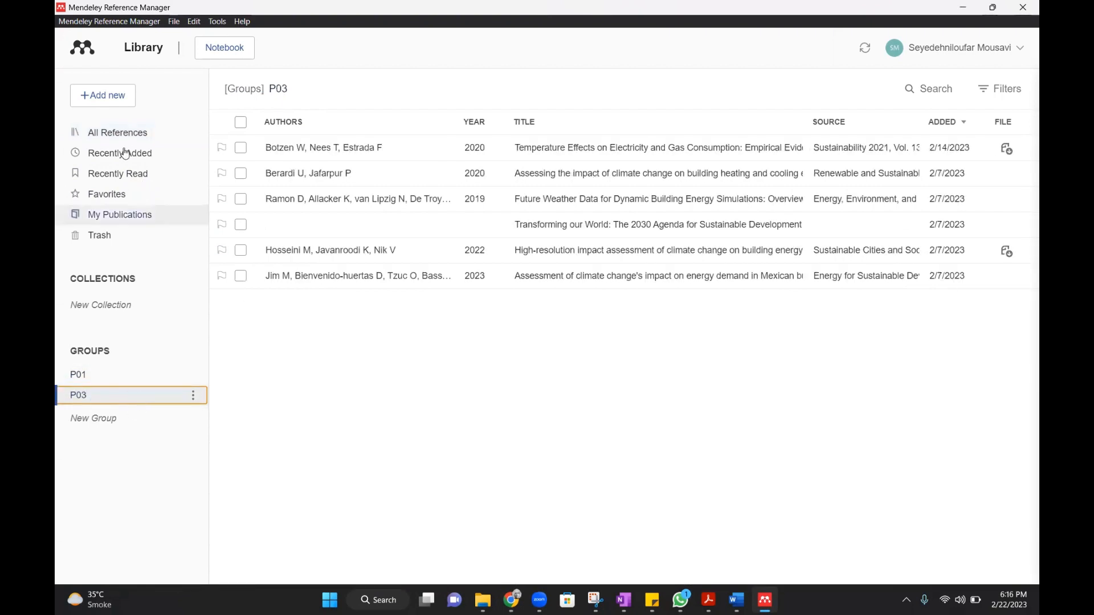
{"action": "left_click", "coordinate": [108, 134]}
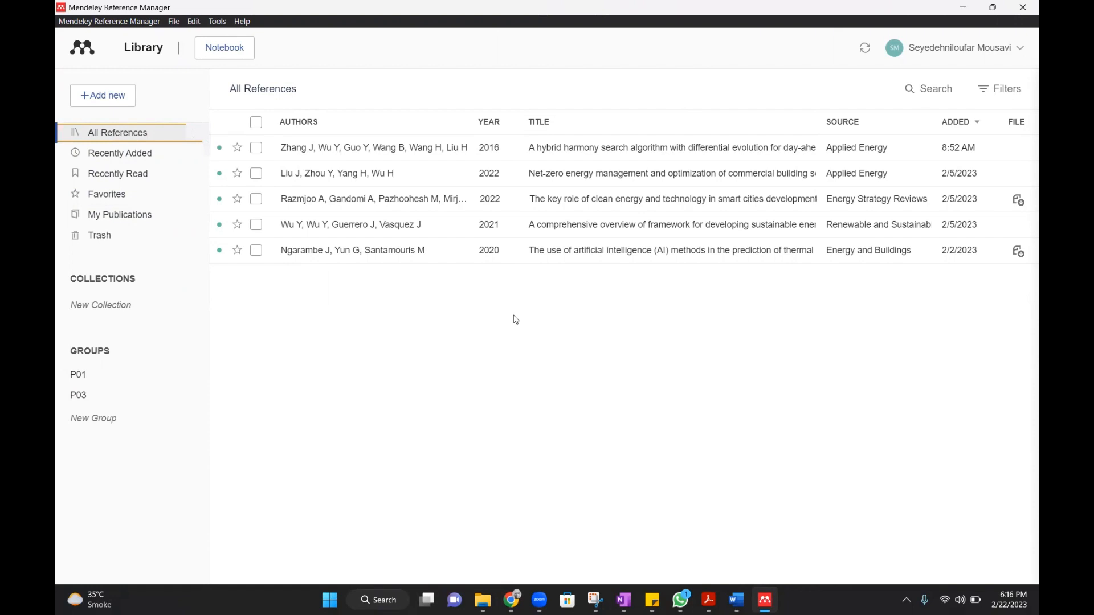
Create a new group named Test and leave the further group name entry empty.
{"action": "left_click", "coordinate": [110, 423]}
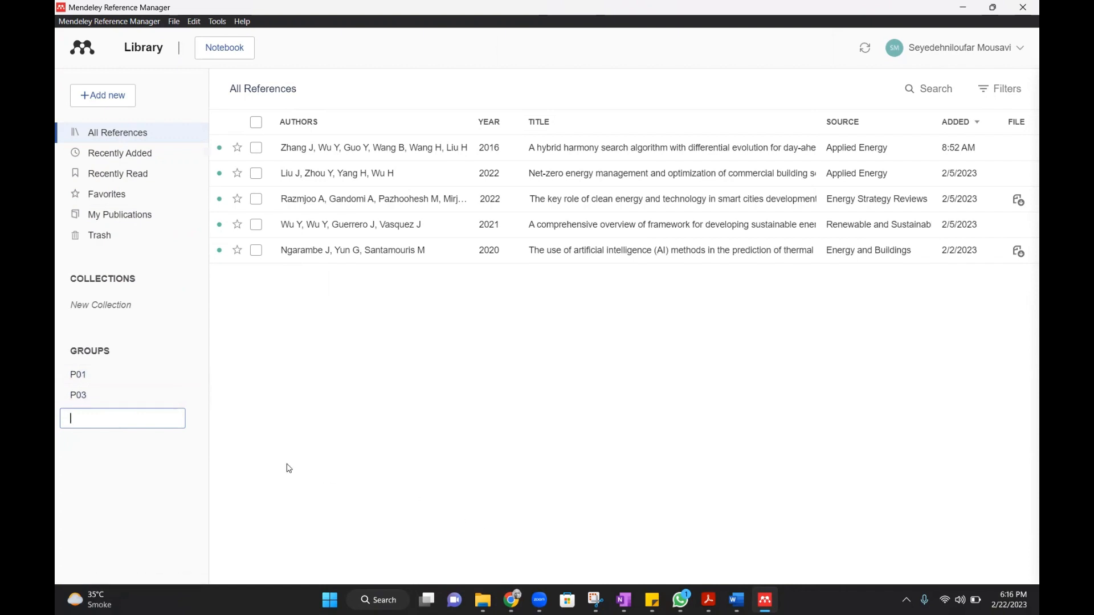
{"action": "left_click", "coordinate": [319, 464]}
{"action": "left_click", "coordinate": [98, 420]}
{"action": "type", "text": "TestTest"}
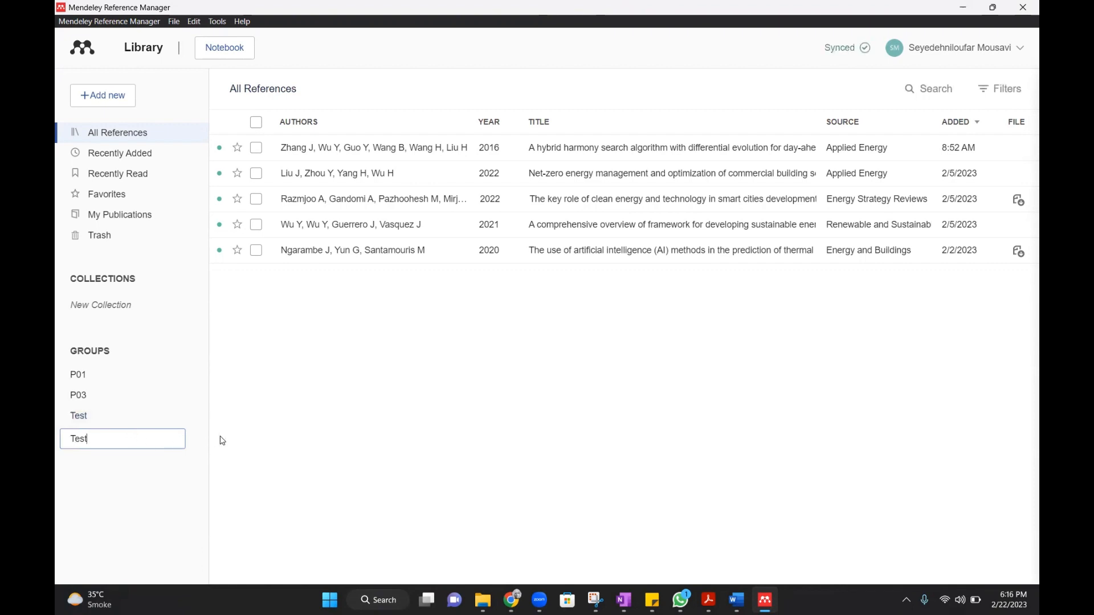
{"action": "left_click", "coordinate": [263, 432]}
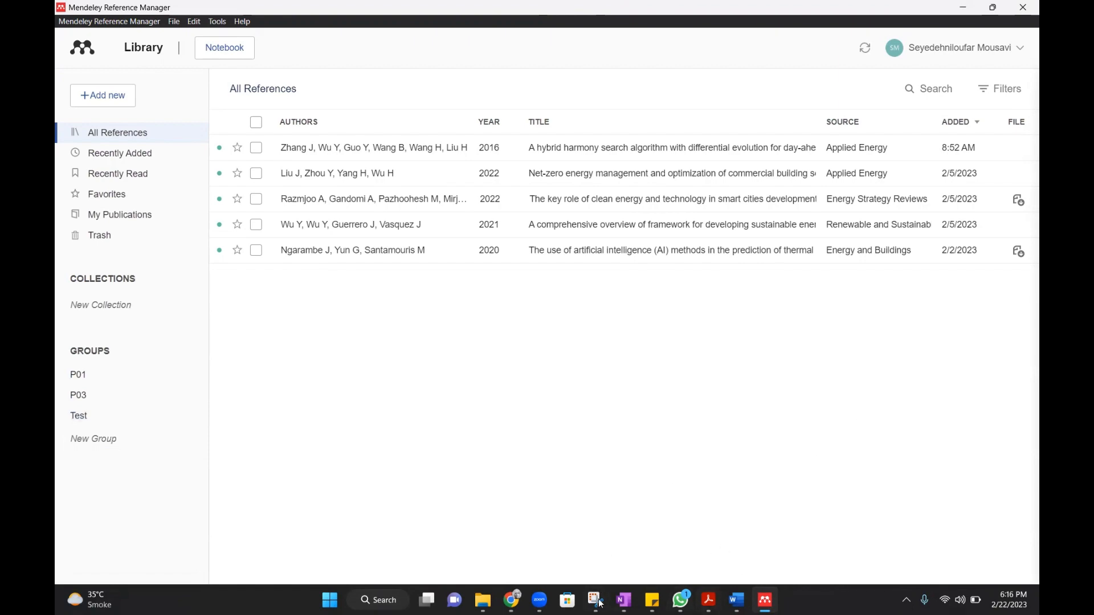
Switch to Chrome, bring up the MDPI article on Positive Energy Districts, and reload the Mendeley Web Importer on it.
{"action": "left_click", "coordinate": [513, 600]}
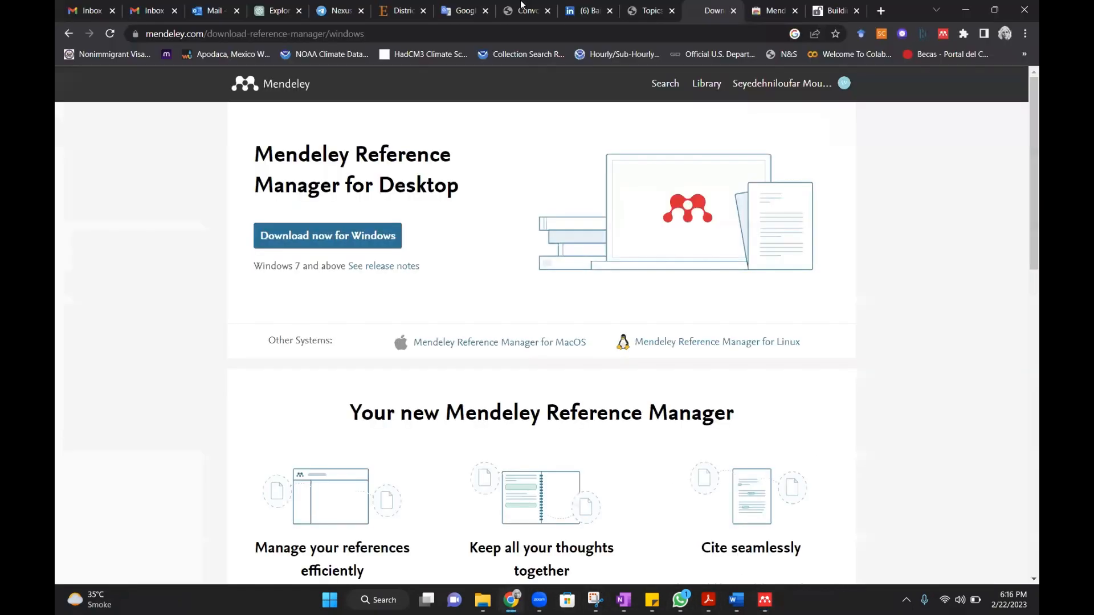
{"action": "left_click", "coordinate": [403, 7]}
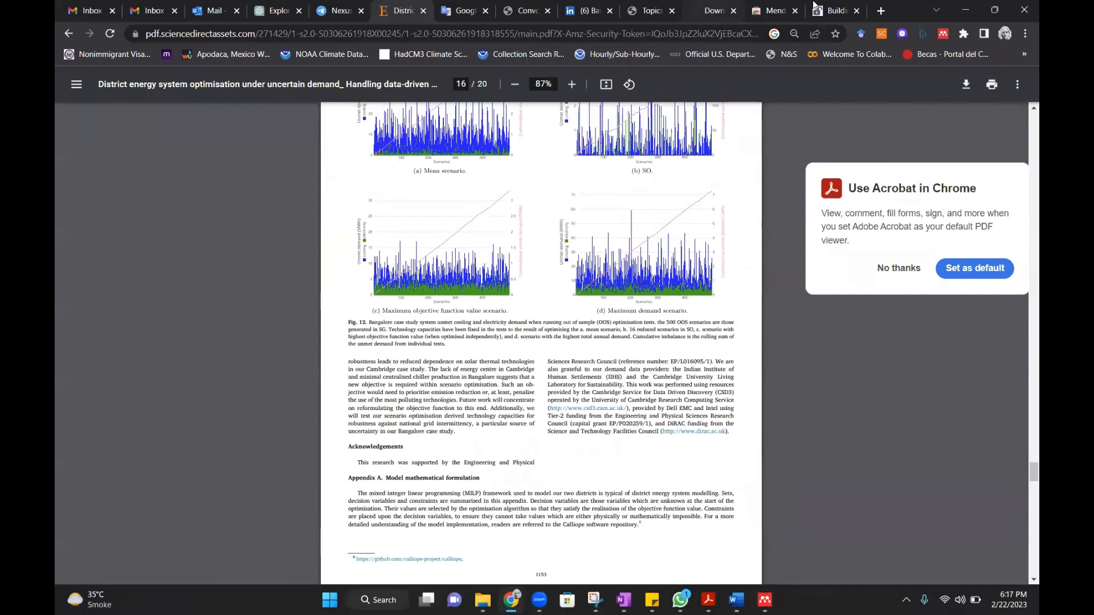
{"action": "left_click", "coordinate": [836, 11]}
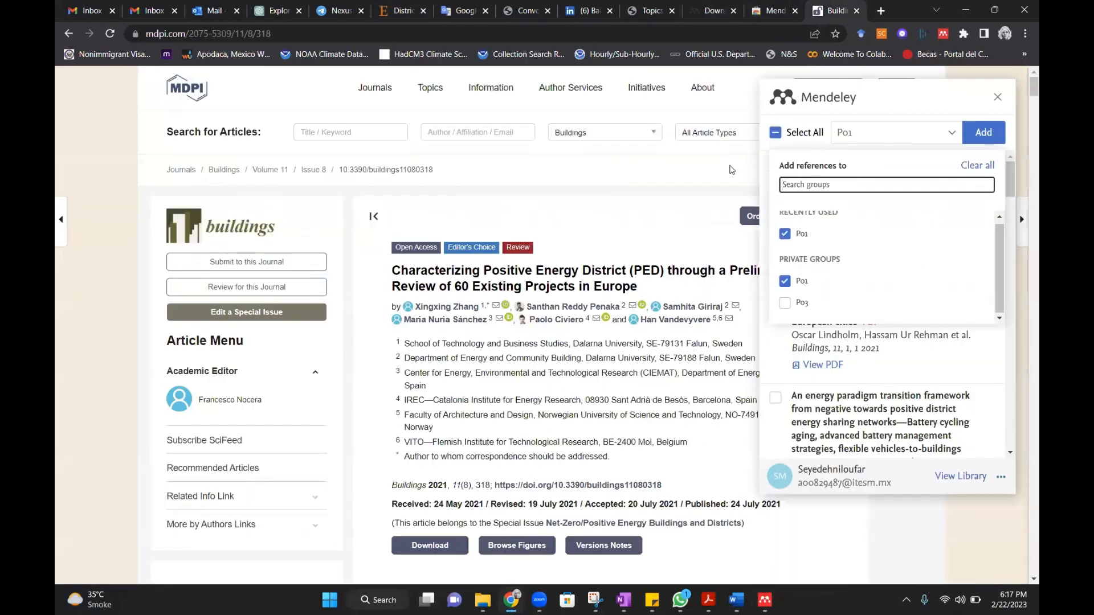
{"action": "left_click", "coordinate": [730, 166]}
{"action": "left_click", "coordinate": [801, 89]}
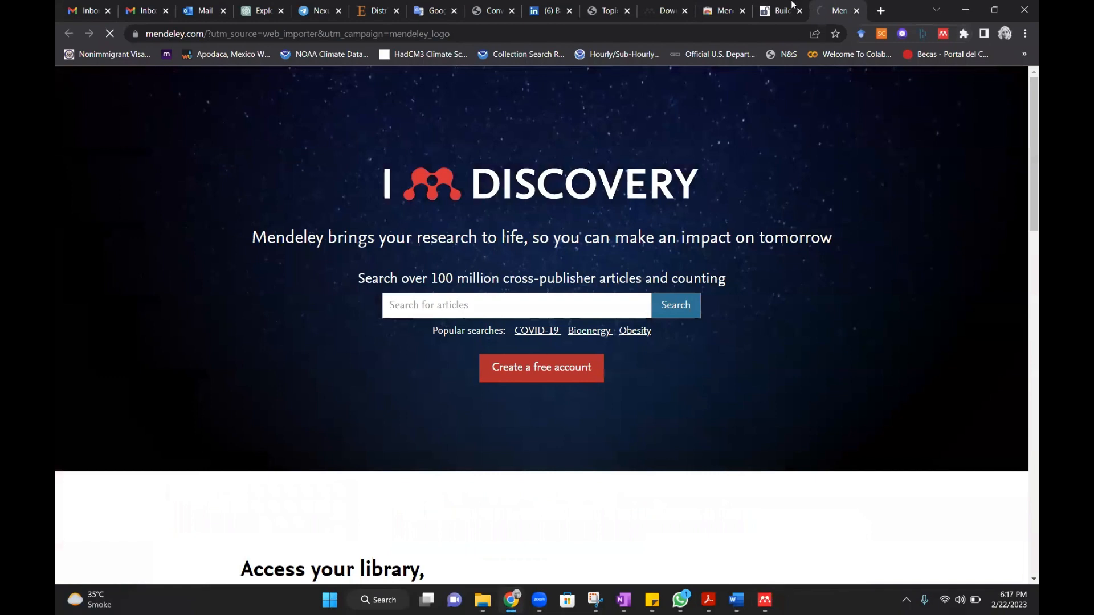
{"action": "left_click", "coordinate": [790, 5]}
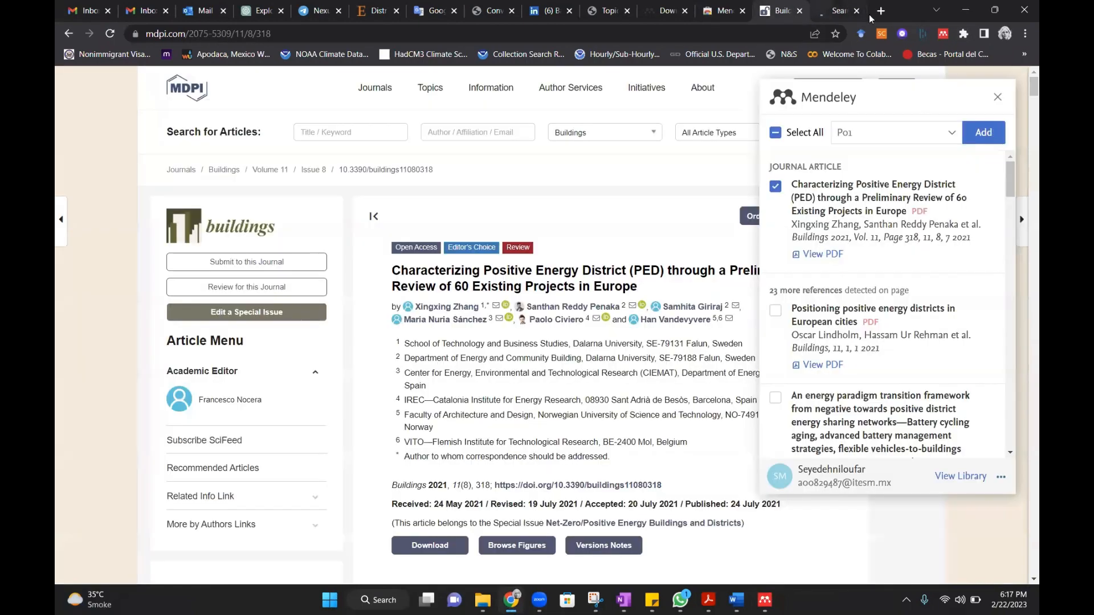
{"action": "left_click", "coordinate": [945, 37]}
{"action": "left_click", "coordinate": [944, 35]}
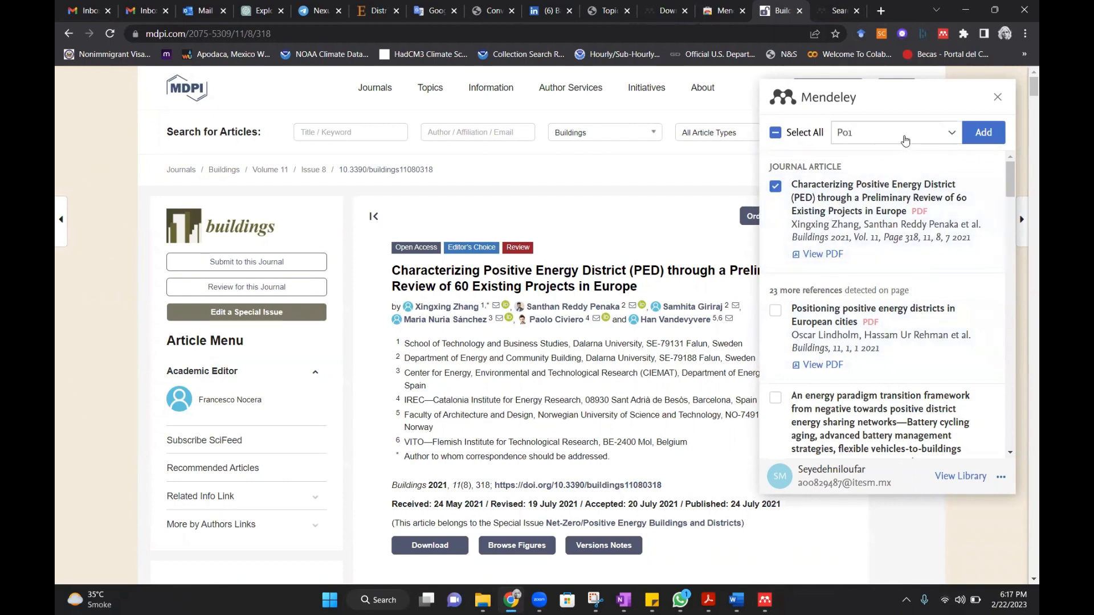
Deselect P01 as the importer's destination group and select all references detected on the article page.
{"action": "left_click", "coordinate": [905, 141]}
{"action": "left_click", "coordinate": [785, 285]}
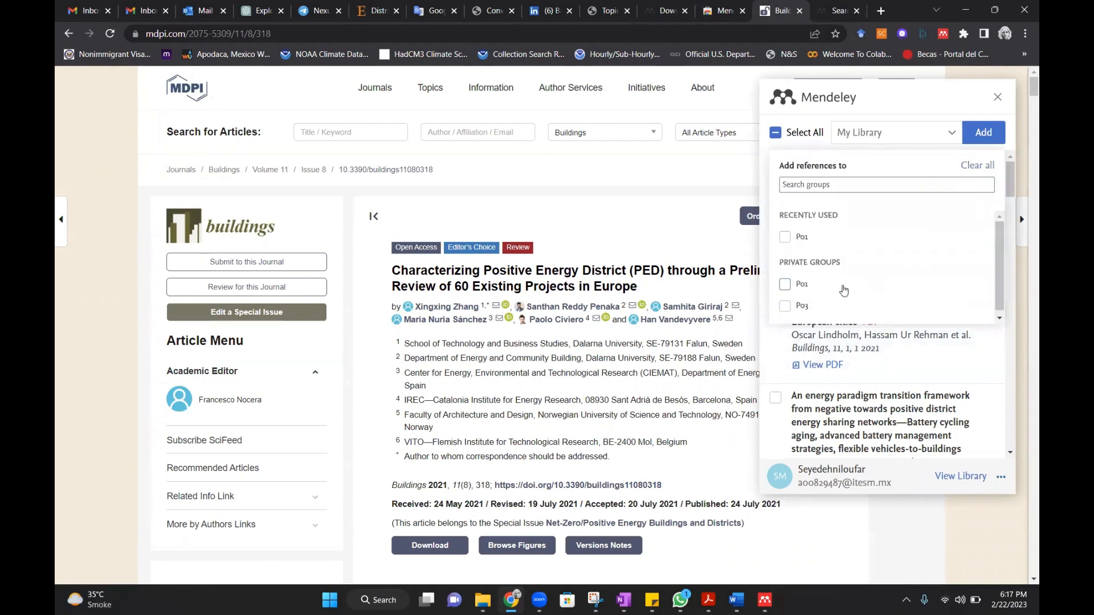
{"action": "scroll", "coordinate": [844, 291], "scroll_direction": "down", "scroll_amount": 1}
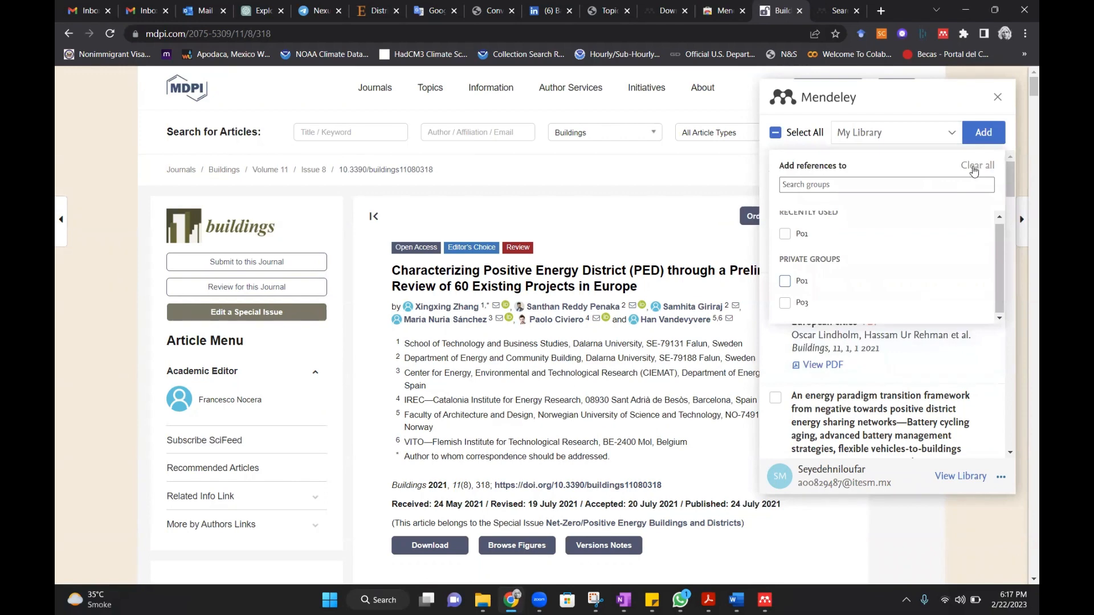
{"action": "left_click", "coordinate": [777, 133]}
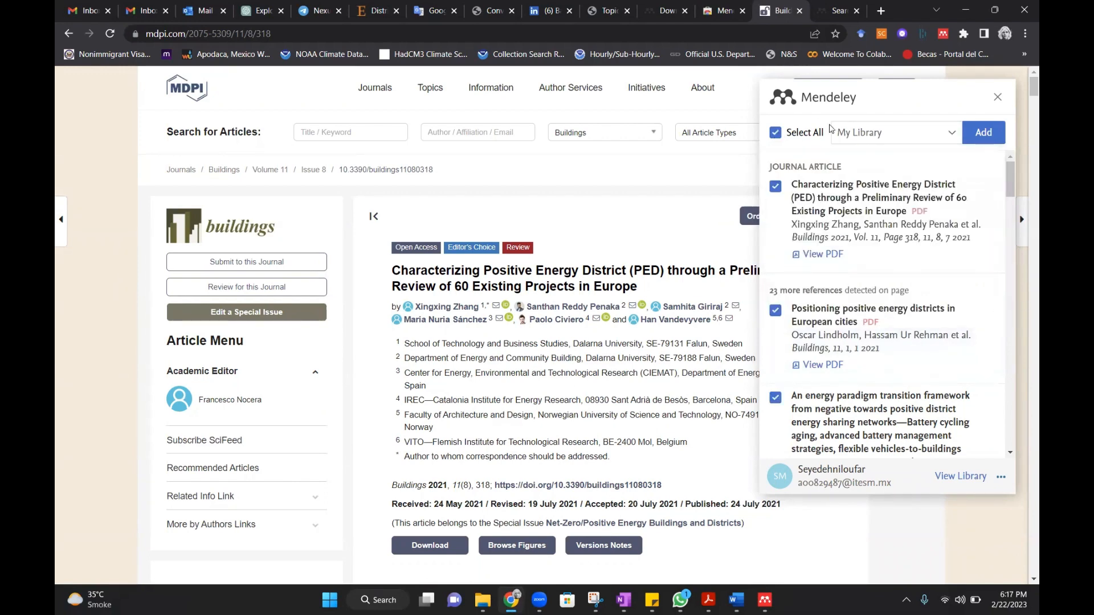
Choose the private group P03 as the destination and add all selected references to it.
{"action": "left_click", "coordinate": [943, 34]}
{"action": "left_click", "coordinate": [943, 35]}
{"action": "left_click", "coordinate": [953, 135]}
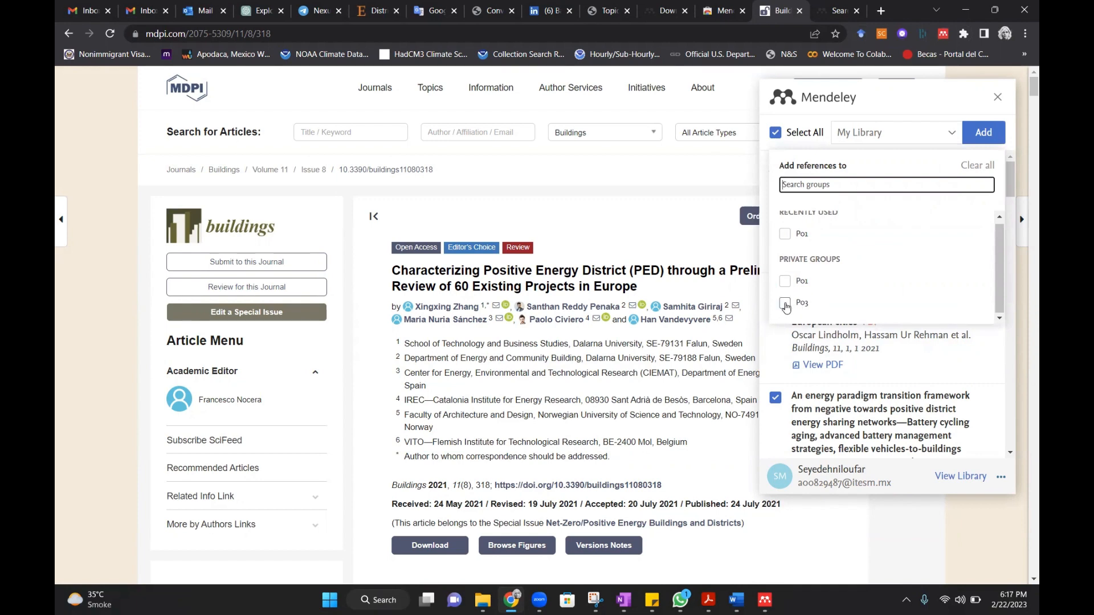
{"action": "left_click", "coordinate": [785, 306]}
{"action": "left_click_drag", "start_coordinate": [786, 307], "coordinate": [978, 137]}
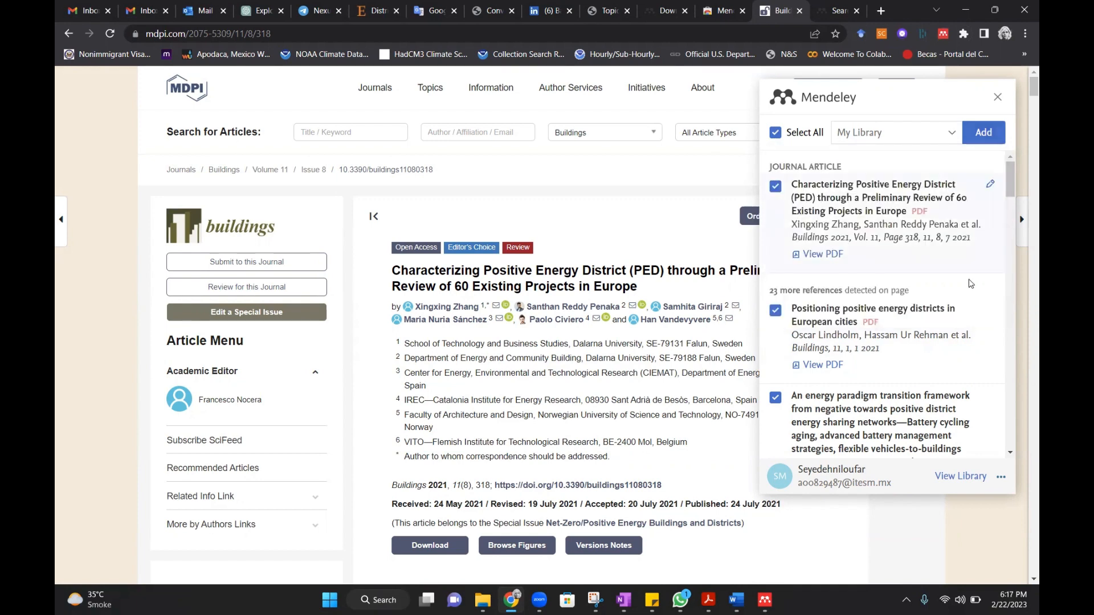
{"action": "right_click", "coordinate": [984, 302]}
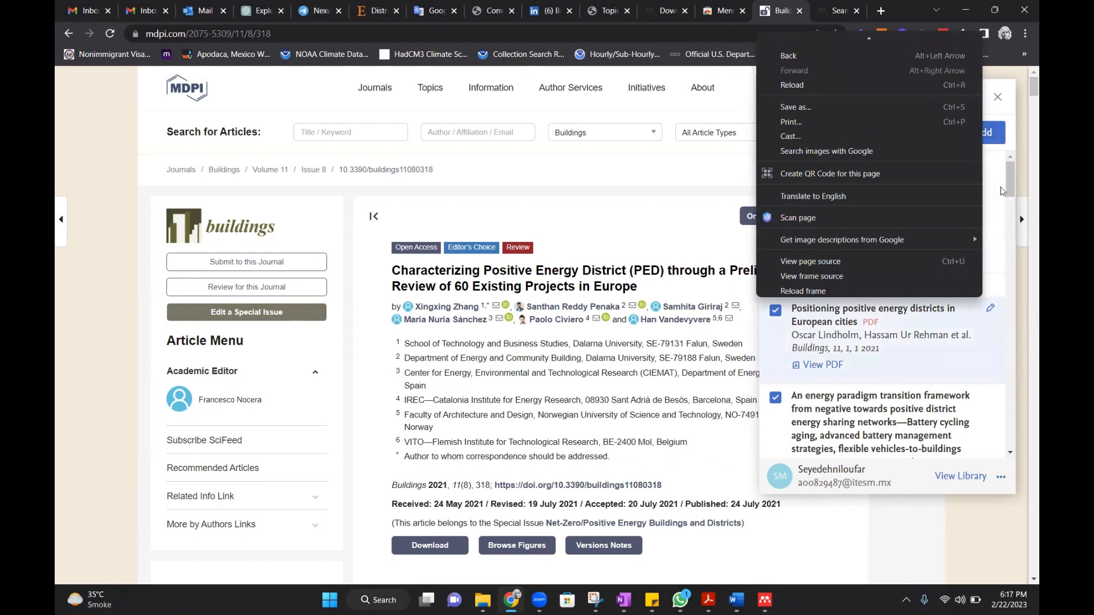
{"action": "left_click", "coordinate": [1010, 119]}
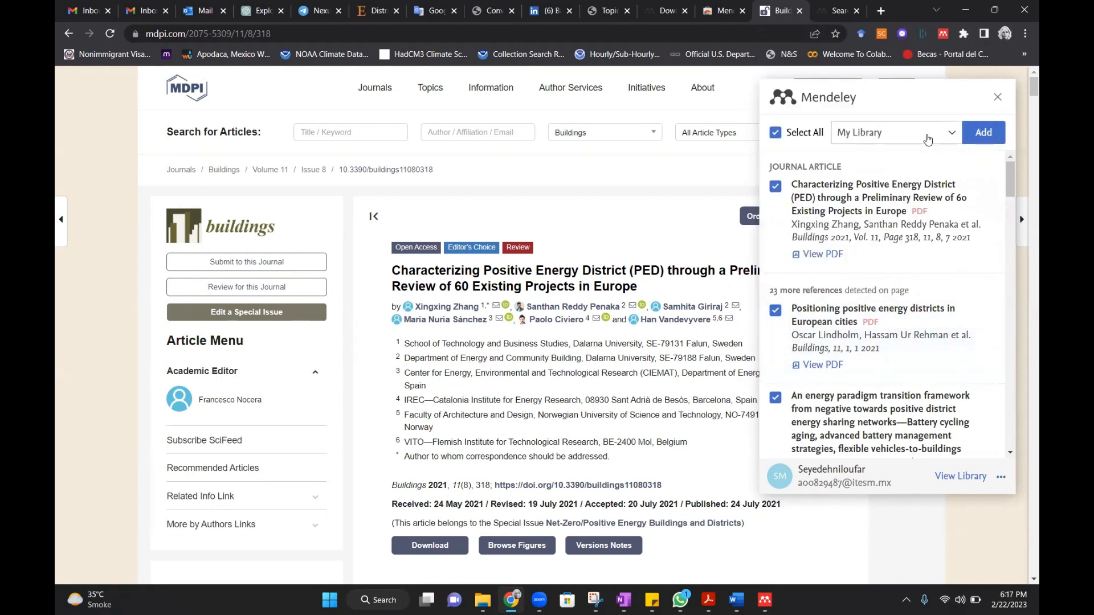
{"action": "left_click", "coordinate": [927, 139]}
{"action": "left_click", "coordinate": [785, 306]}
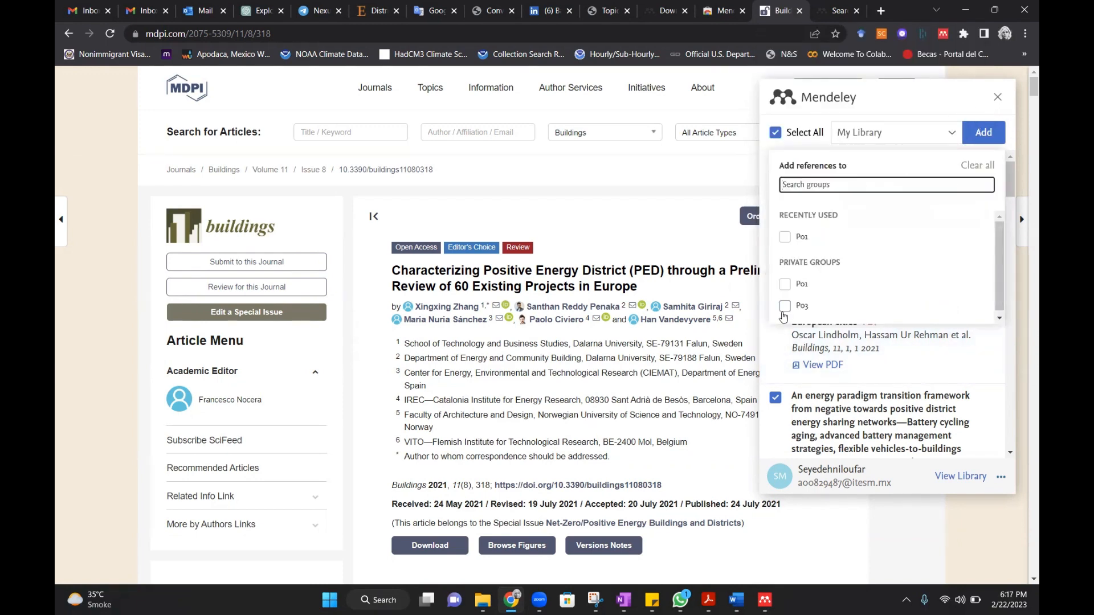
{"action": "left_click", "coordinate": [979, 139]}
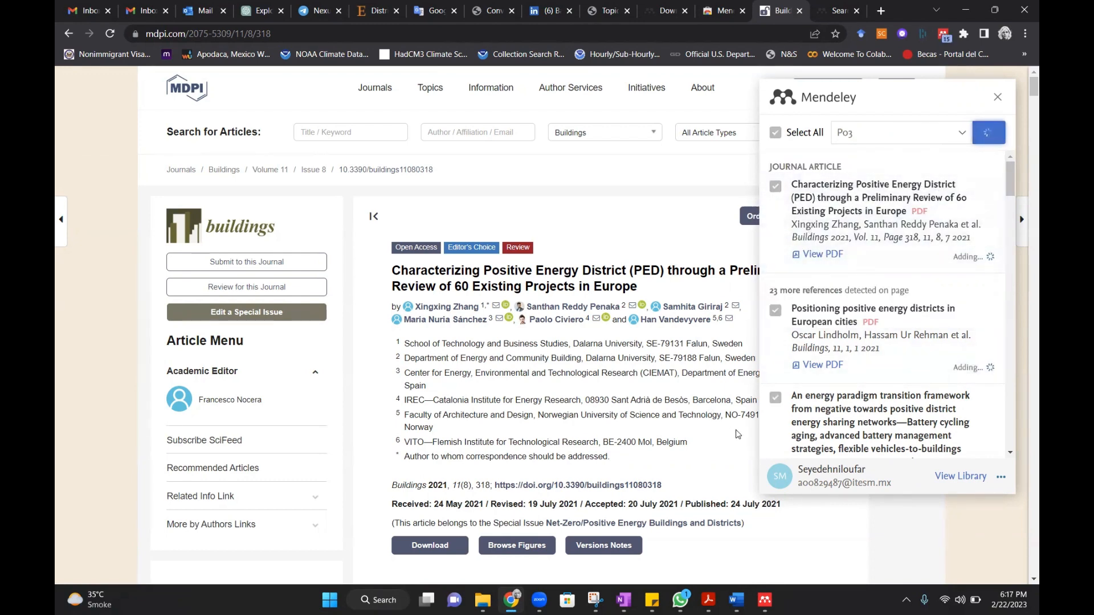
Switch to the Word document Thesis-T1, list the P03 group's references in Mendeley Cite, and check the import status in Chrome.
{"action": "left_click", "coordinate": [742, 602]}
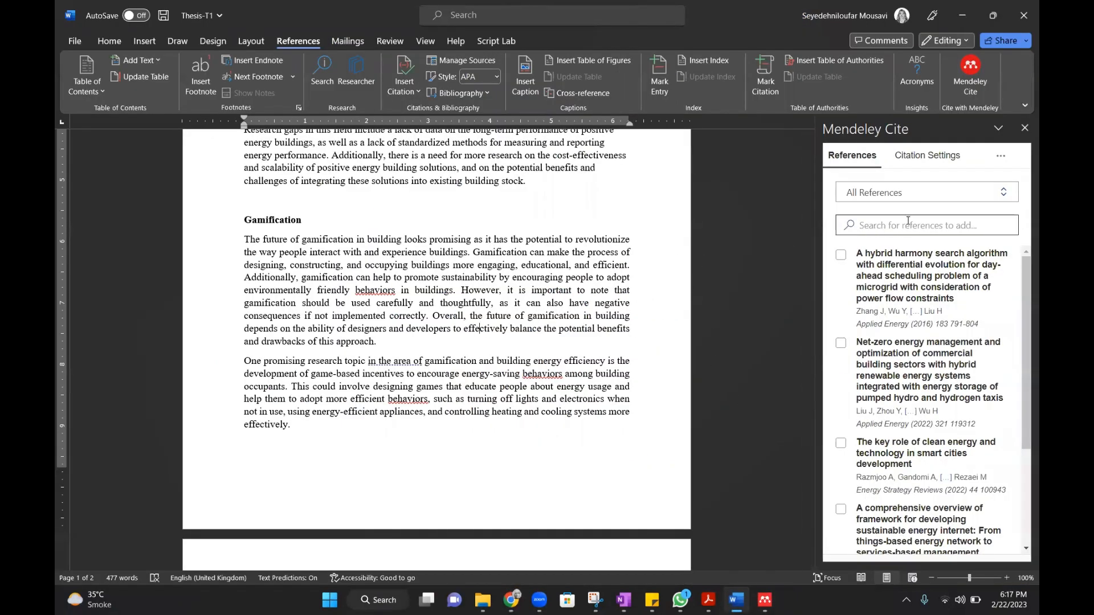
{"action": "left_click", "coordinate": [917, 193]}
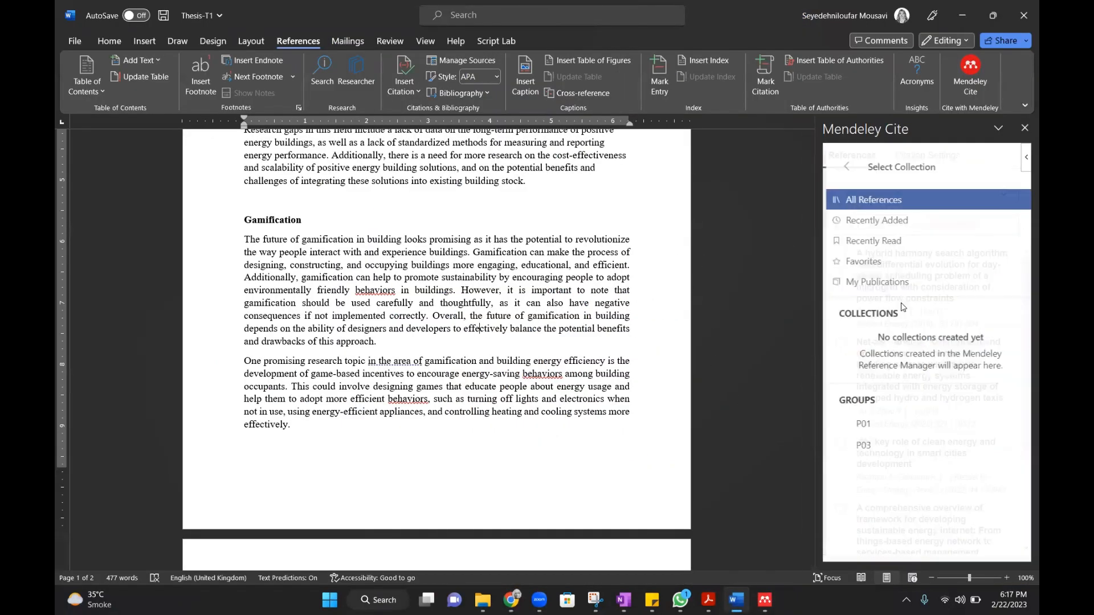
{"action": "left_click", "coordinate": [861, 445]}
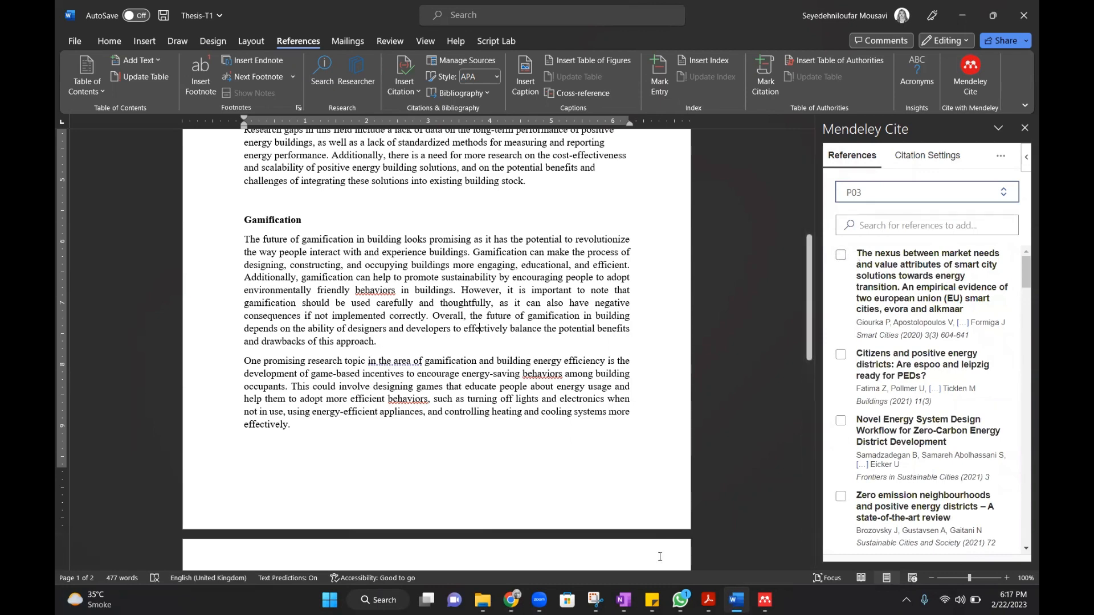
{"action": "left_click", "coordinate": [511, 601]}
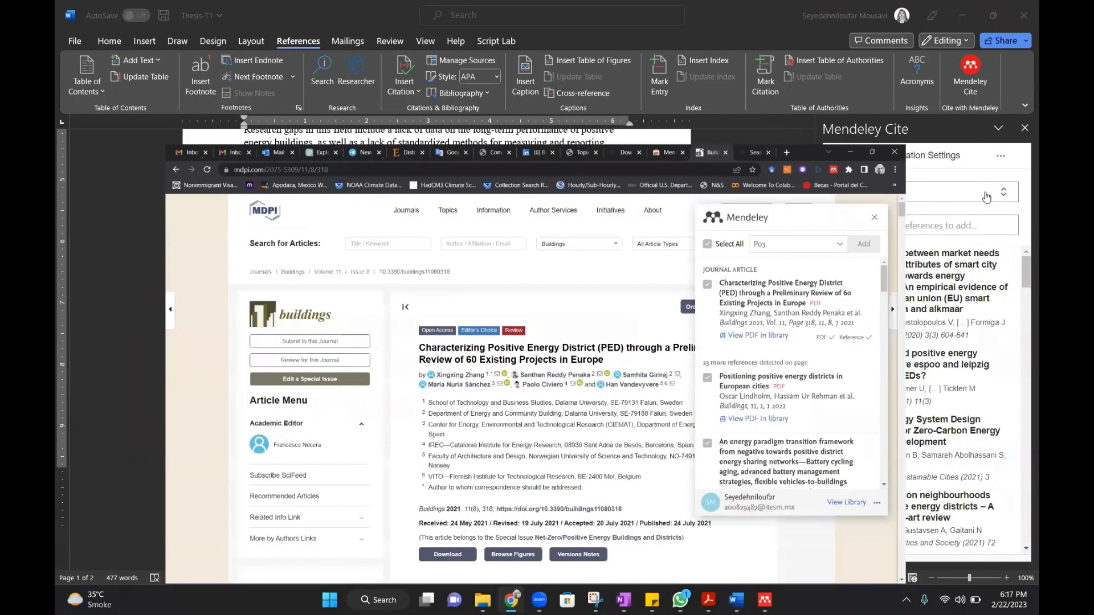
Back in Word, compare the Mendeley Cite reference lists of groups P01 and P03, leaving P01 as the selected group.
{"action": "left_click", "coordinate": [987, 195]}
{"action": "left_click", "coordinate": [867, 425]}
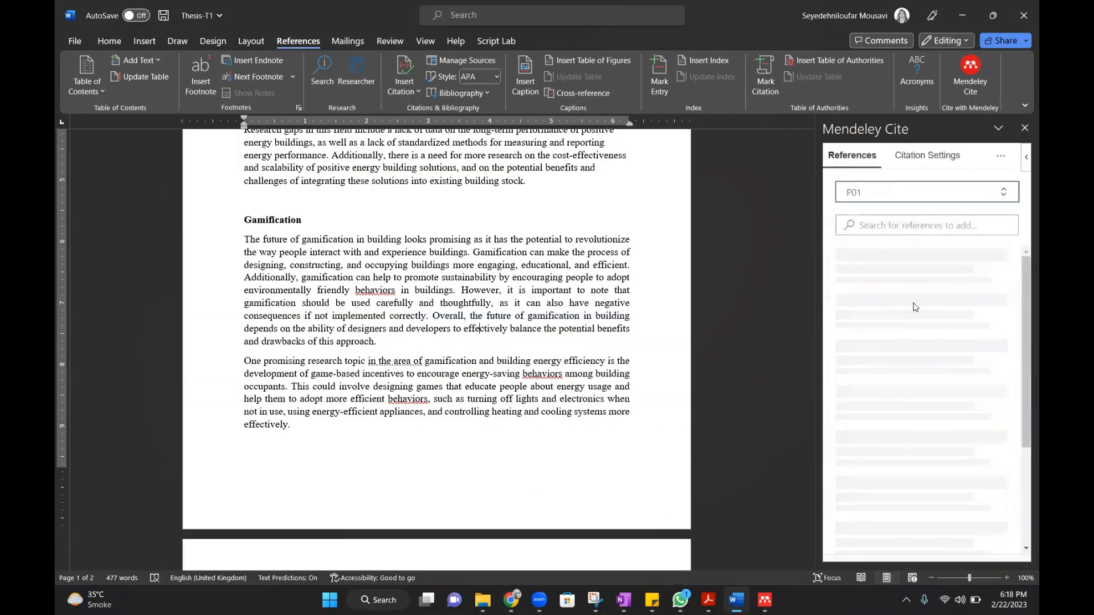
{"action": "left_click", "coordinate": [880, 190]}
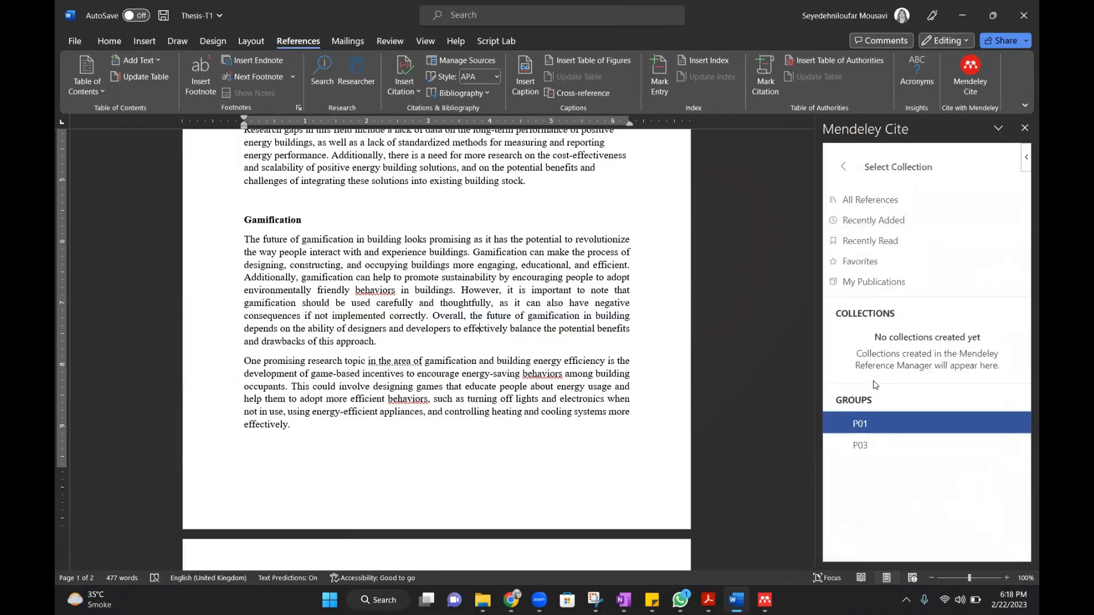
{"action": "left_click", "coordinate": [860, 445]}
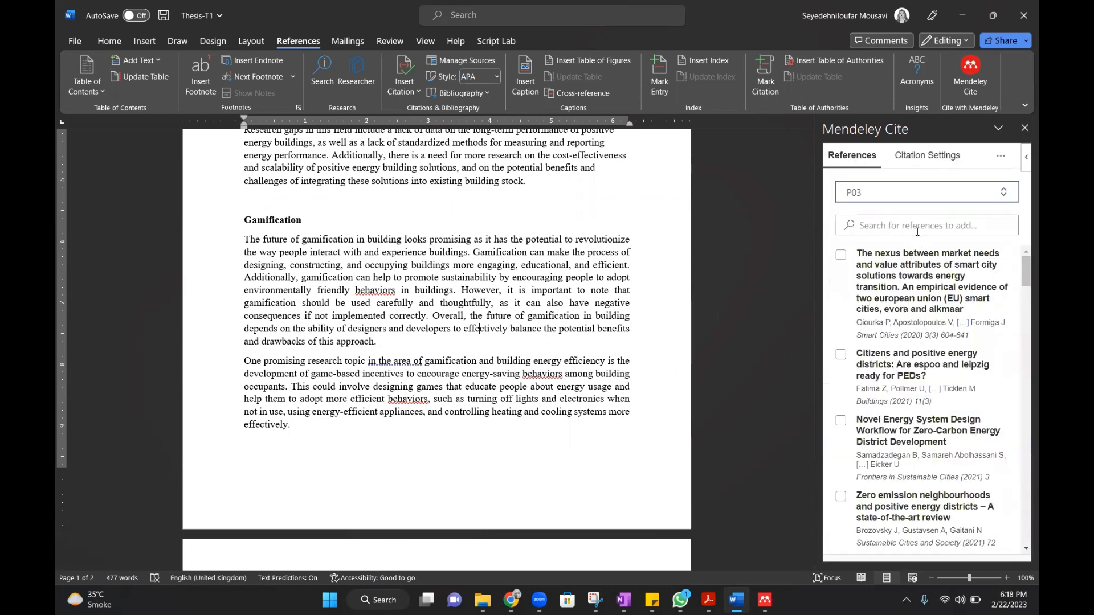
{"action": "left_click", "coordinate": [903, 192]}
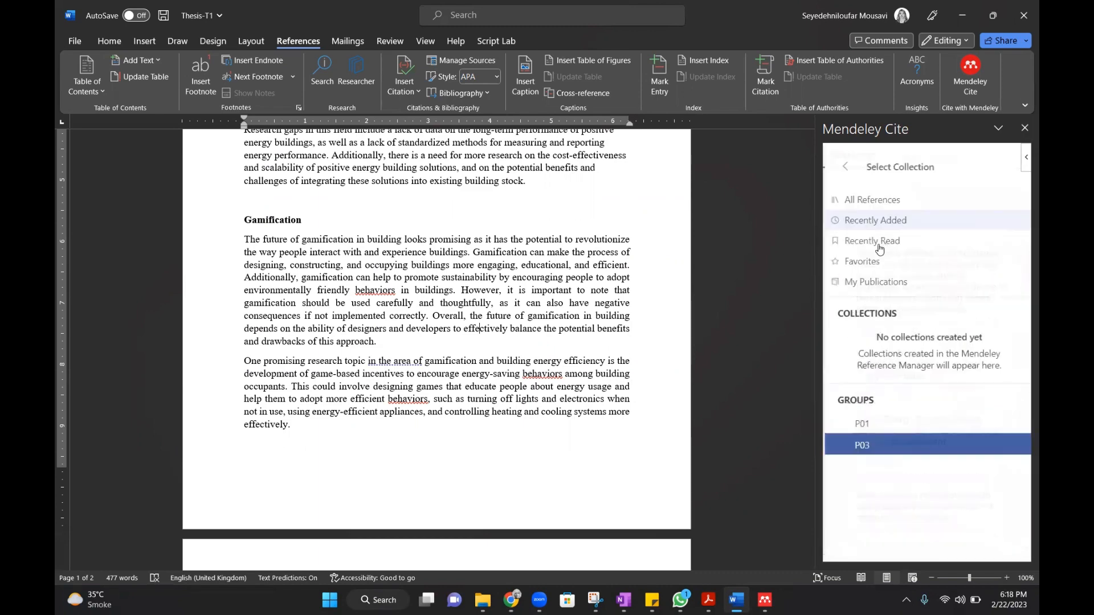
{"action": "left_click", "coordinate": [862, 424]}
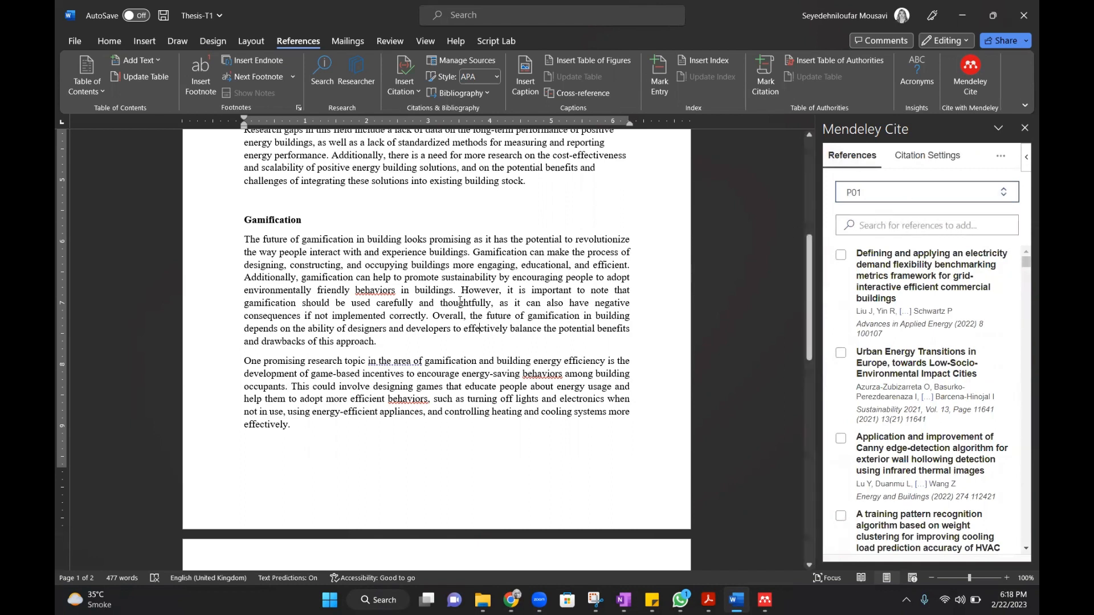
Cite the article "Defining and applying an electricity demand flexibility benchmarking metrics framework" at the end of the first Gamification paragraph, before the full stop.
{"action": "left_click", "coordinate": [374, 343]}
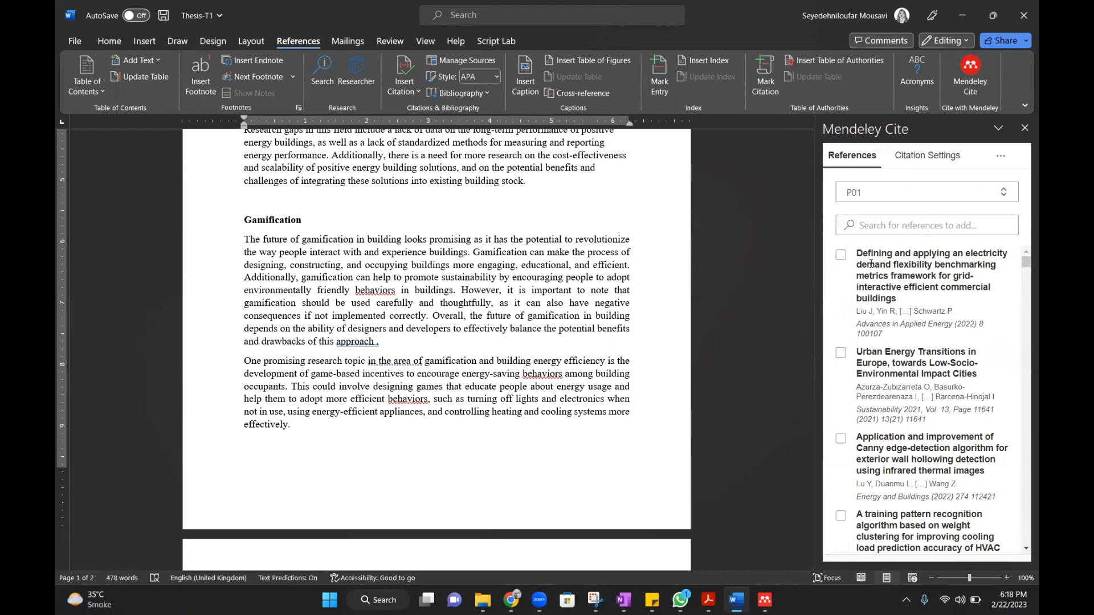
{"action": "left_click", "coordinate": [841, 256]}
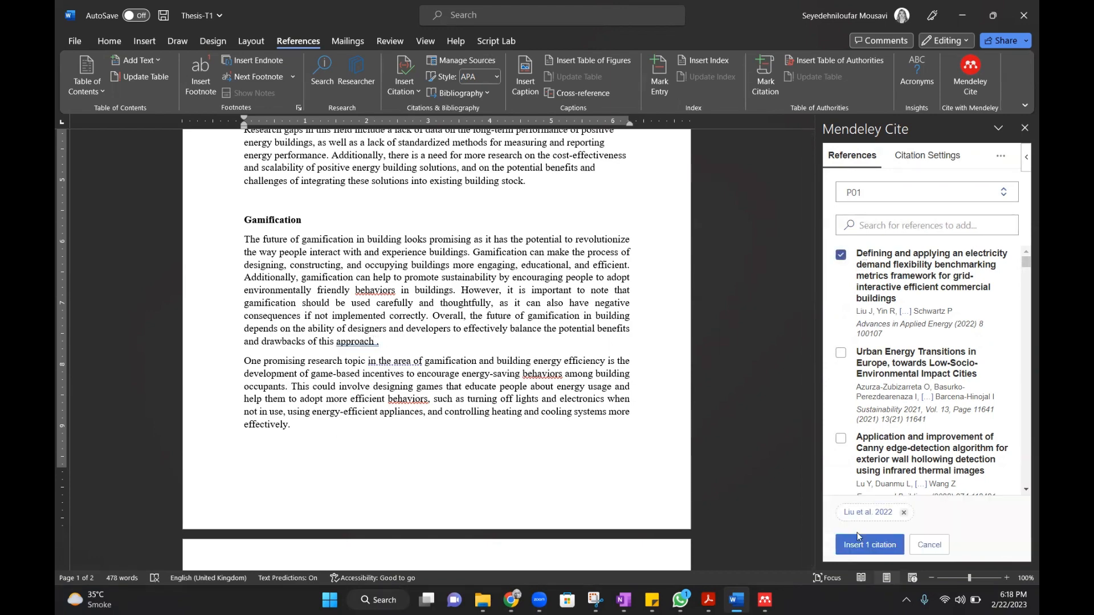
{"action": "left_click", "coordinate": [869, 545]}
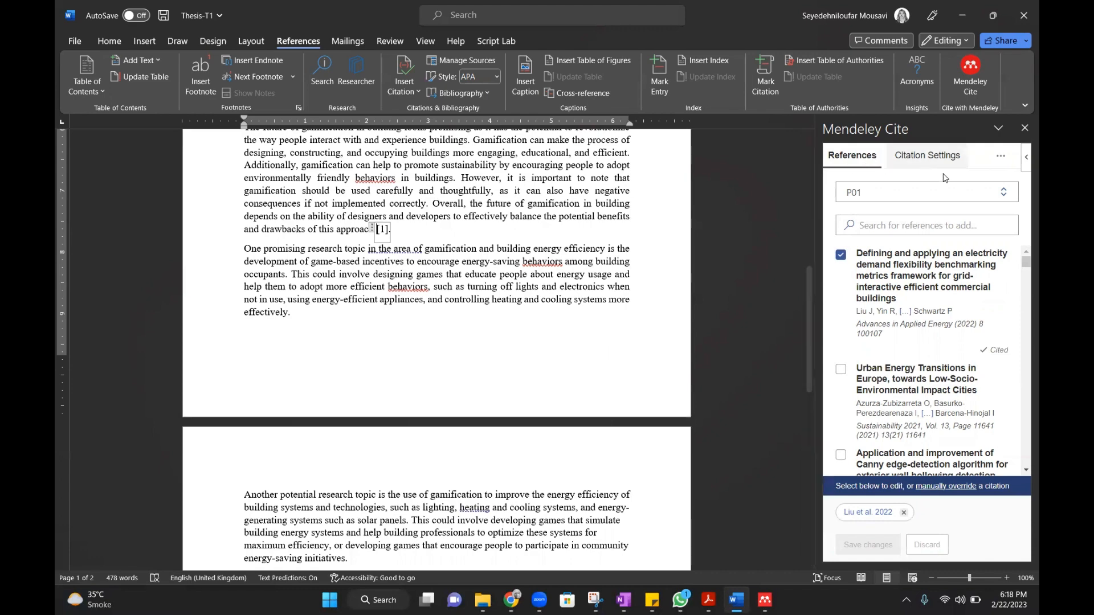
Change the document's citation style to IEEE in Mendeley Cite.
{"action": "left_click", "coordinate": [936, 155]}
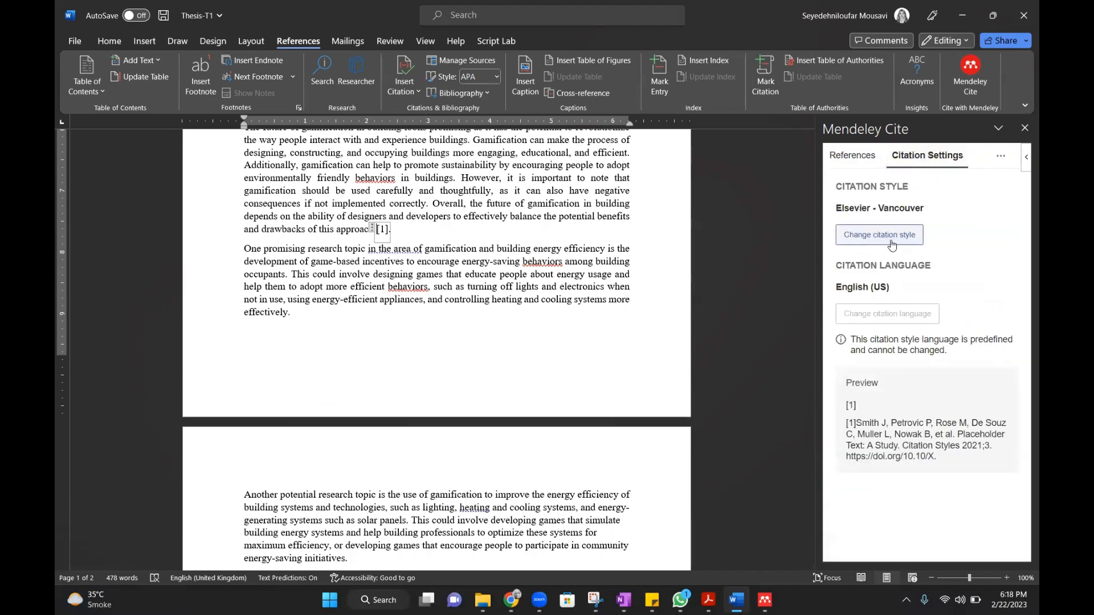
{"action": "left_click", "coordinate": [872, 244]}
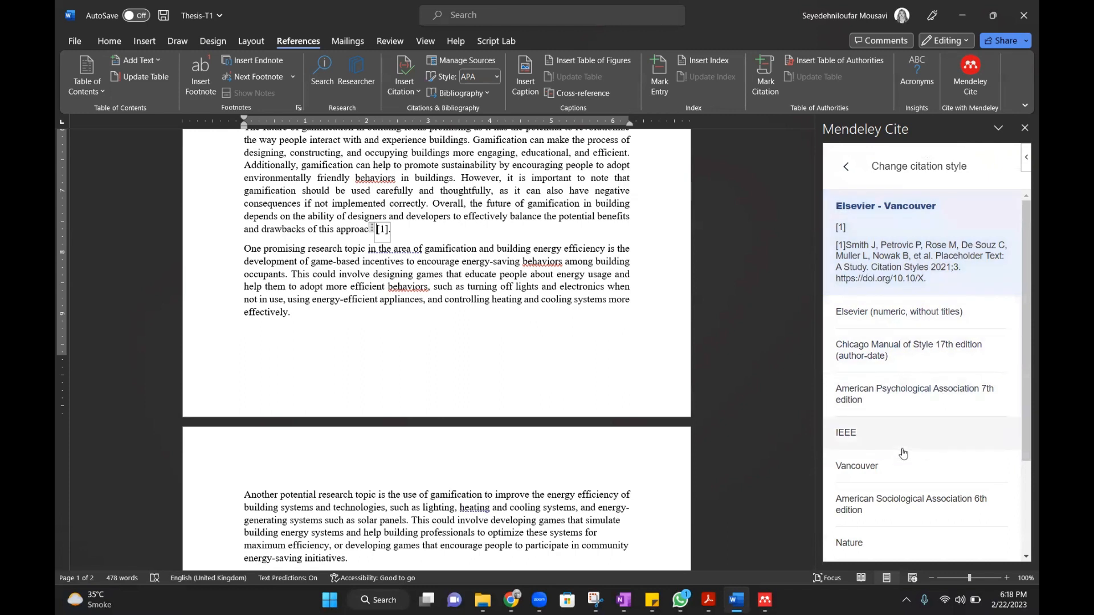
{"action": "scroll", "coordinate": [903, 453], "scroll_direction": "down", "scroll_amount": 3}
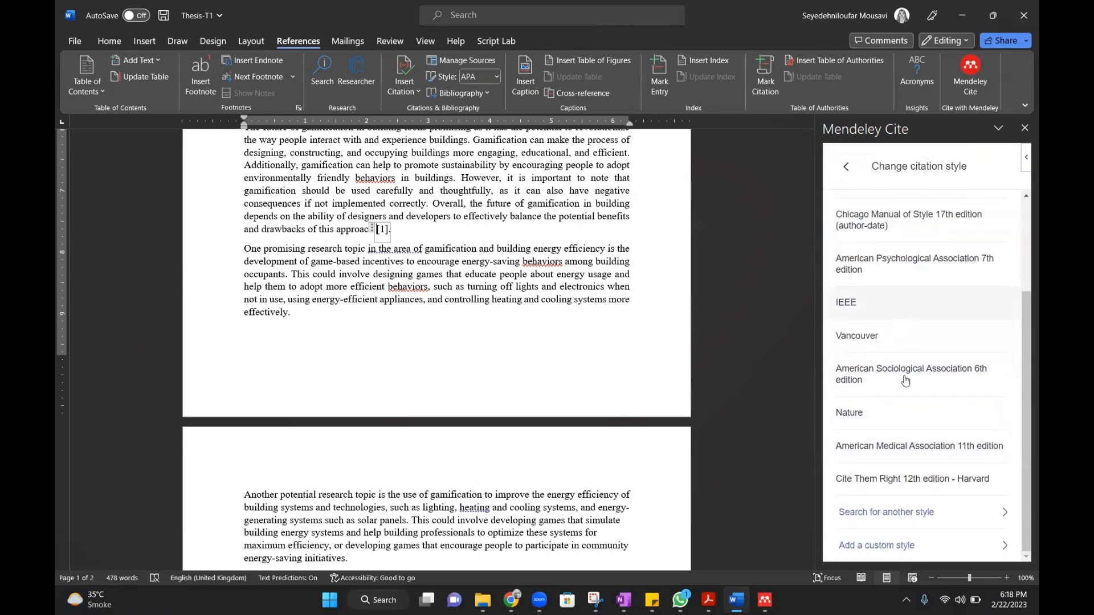
{"action": "left_click", "coordinate": [900, 308]}
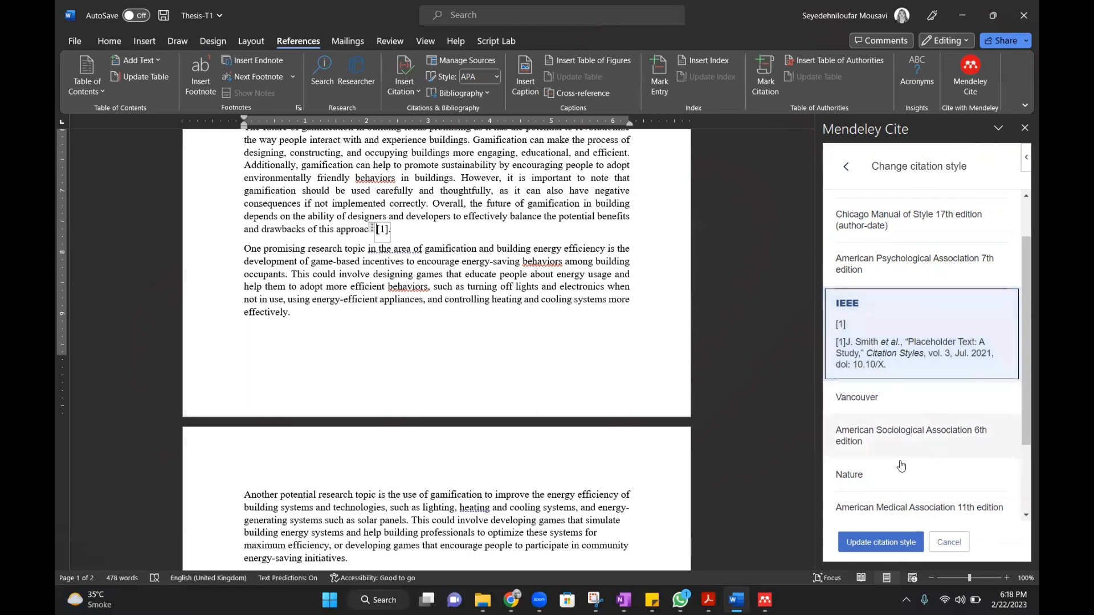
{"action": "left_click", "coordinate": [895, 548]}
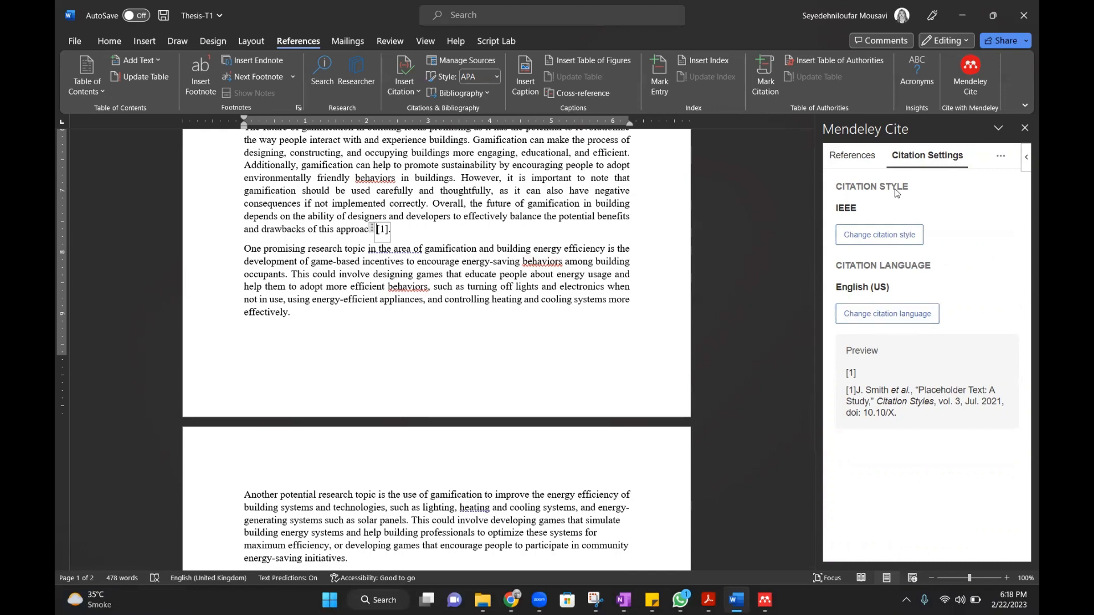
Insert the Mendeley bibliography on the empty line below the document's last paragraph, which ends with "climate change.".
{"action": "scroll", "coordinate": [554, 363], "scroll_direction": "down", "scroll_amount": 7}
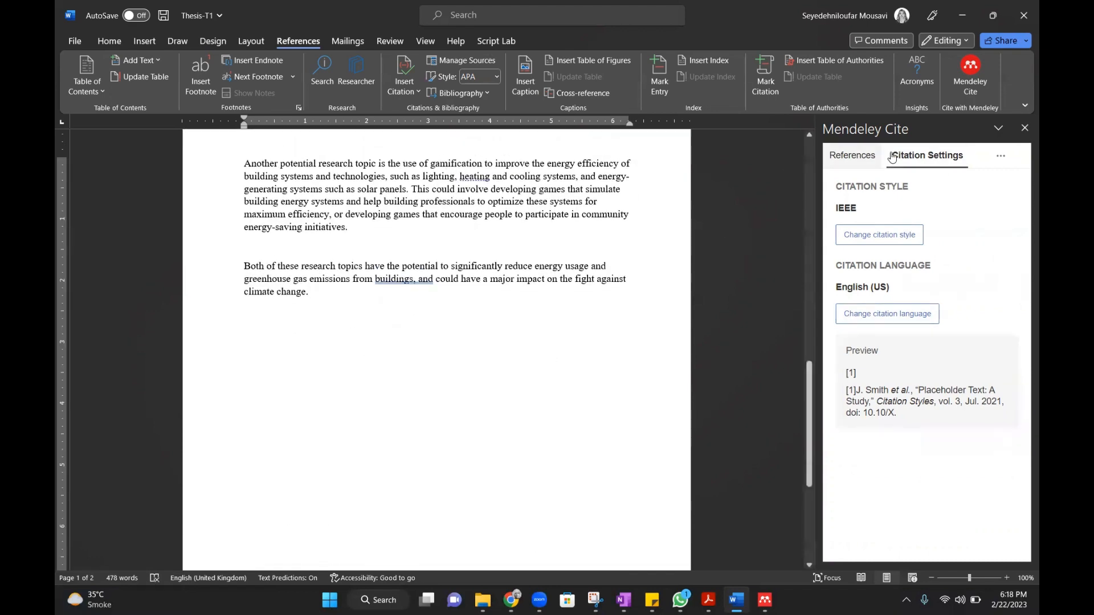
{"action": "left_click", "coordinate": [853, 156]}
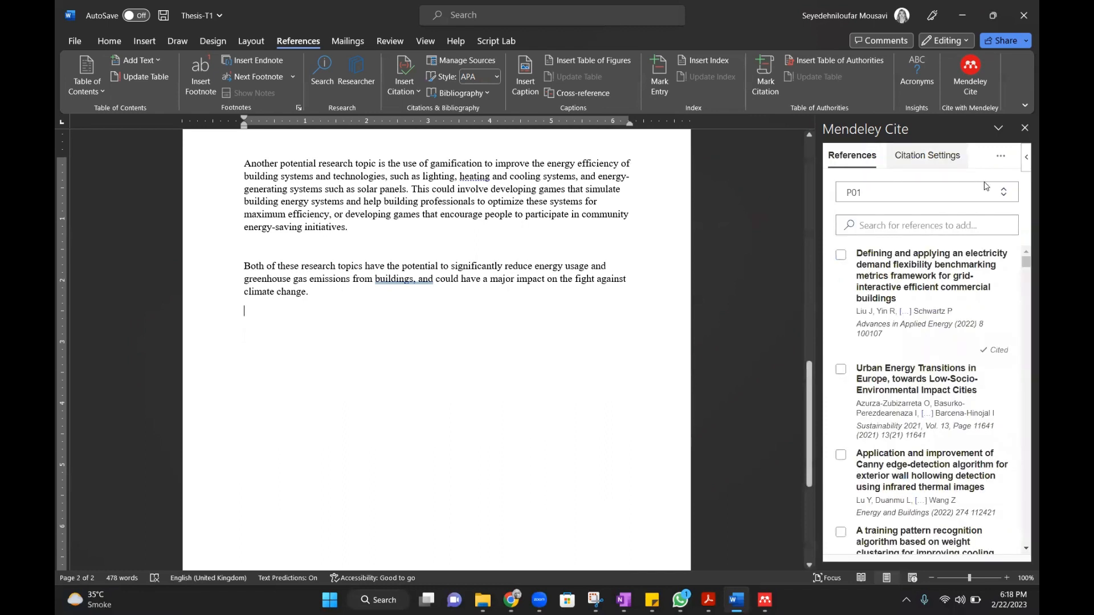
{"action": "left_click", "coordinate": [1001, 156]}
{"action": "left_click", "coordinate": [972, 178]}
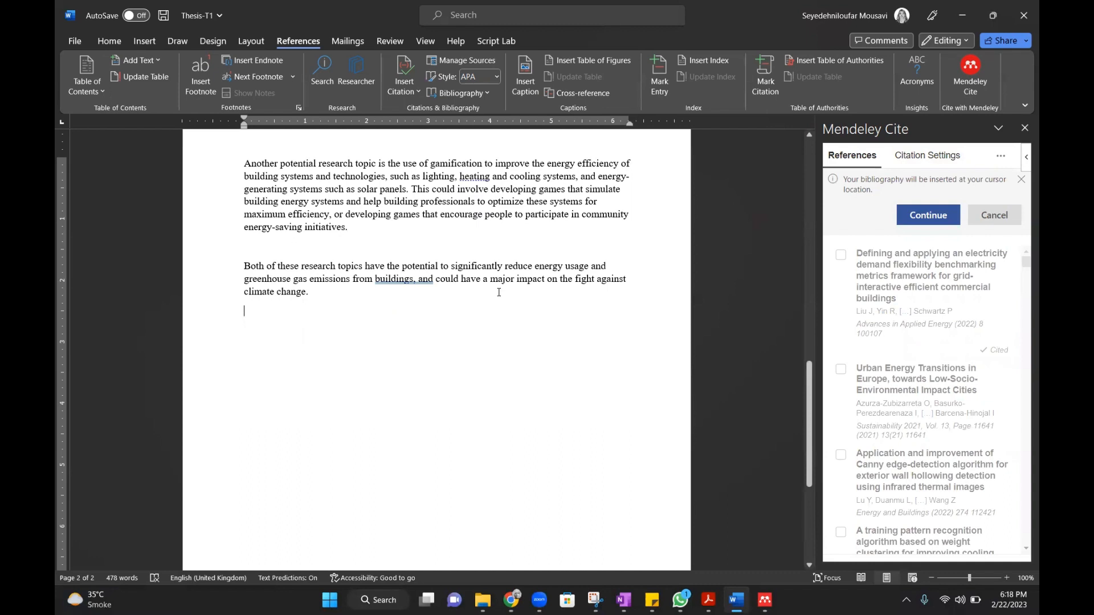
{"action": "left_click", "coordinate": [929, 215]}
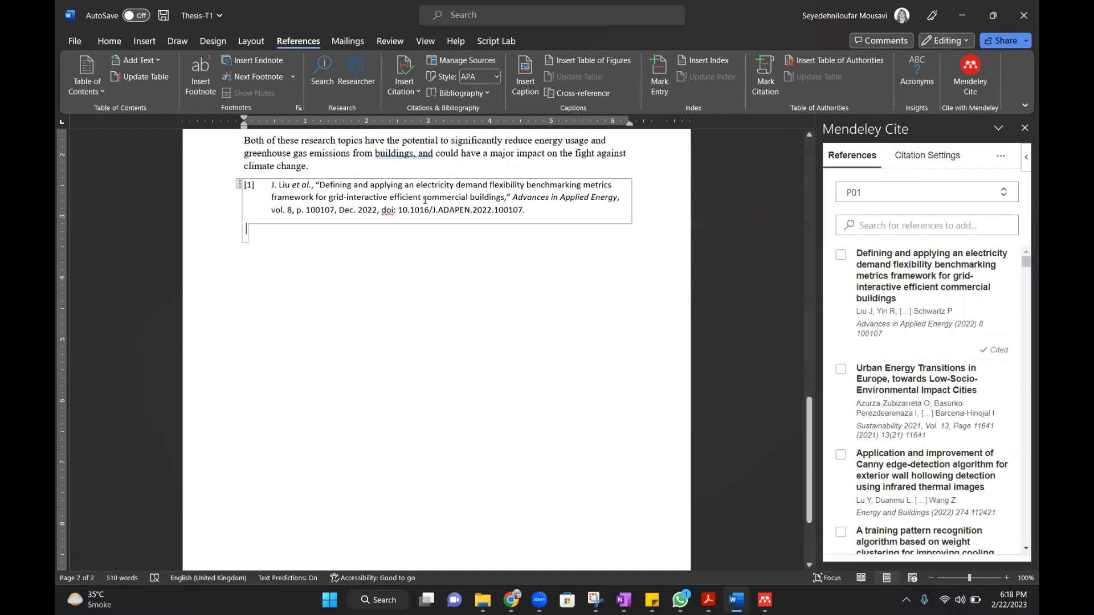
Change the citation style to American Sociological Association 6th edition and check the in-text citation ending the first Gamification paragraph.
{"action": "left_click", "coordinate": [932, 155]}
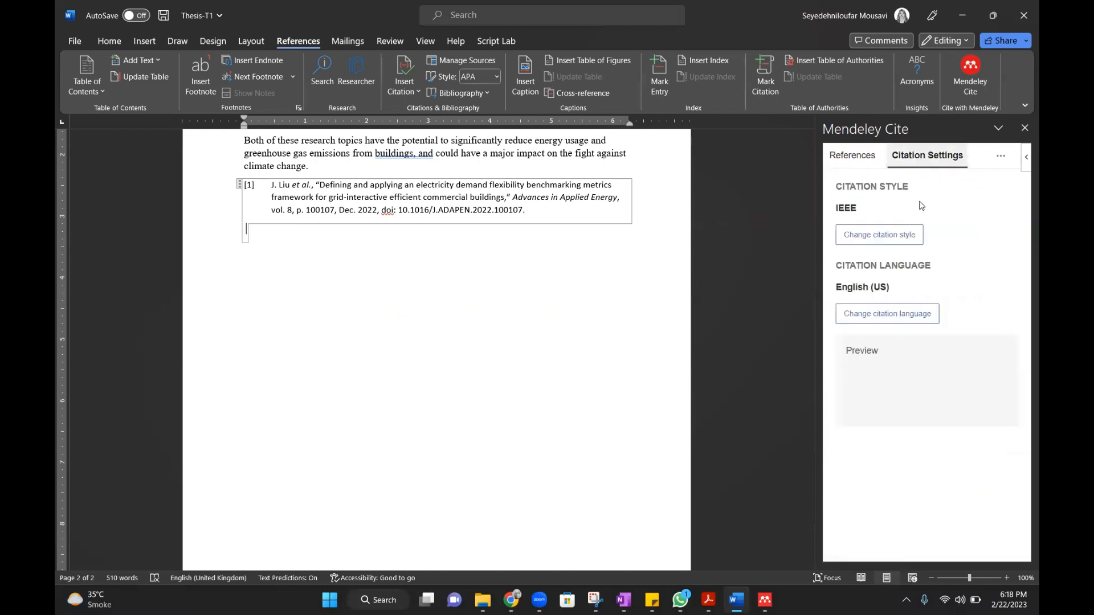
{"action": "left_click", "coordinate": [871, 236]}
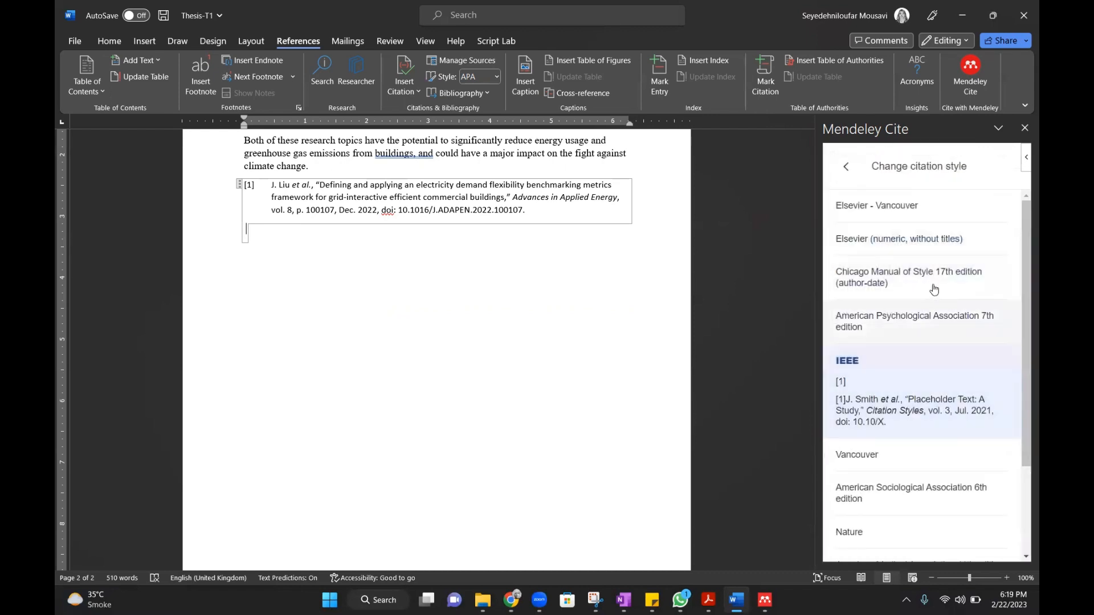
{"action": "left_click", "coordinate": [893, 214]}
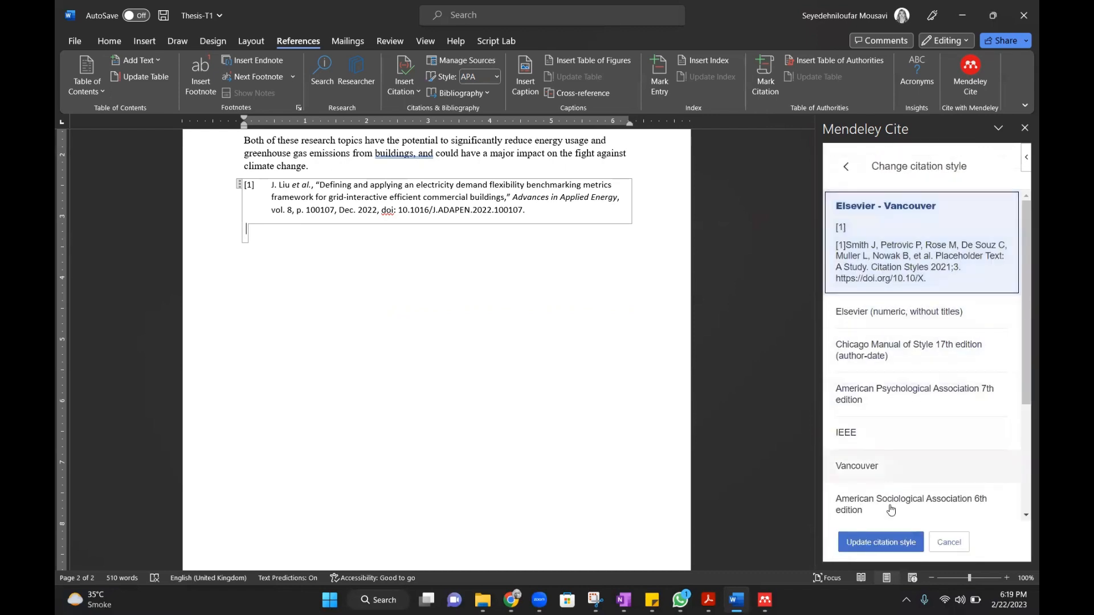
{"action": "scroll", "coordinate": [912, 427], "scroll_direction": "down", "scroll_amount": 1}
{"action": "scroll", "coordinate": [913, 426], "scroll_direction": "down", "scroll_amount": 3}
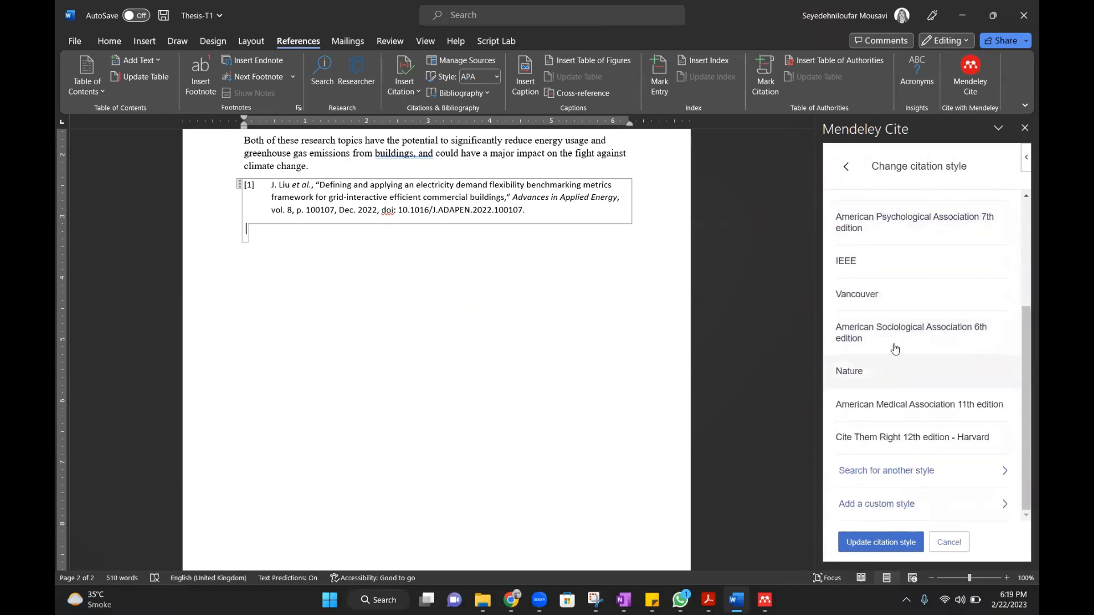
{"action": "left_click", "coordinate": [896, 378]}
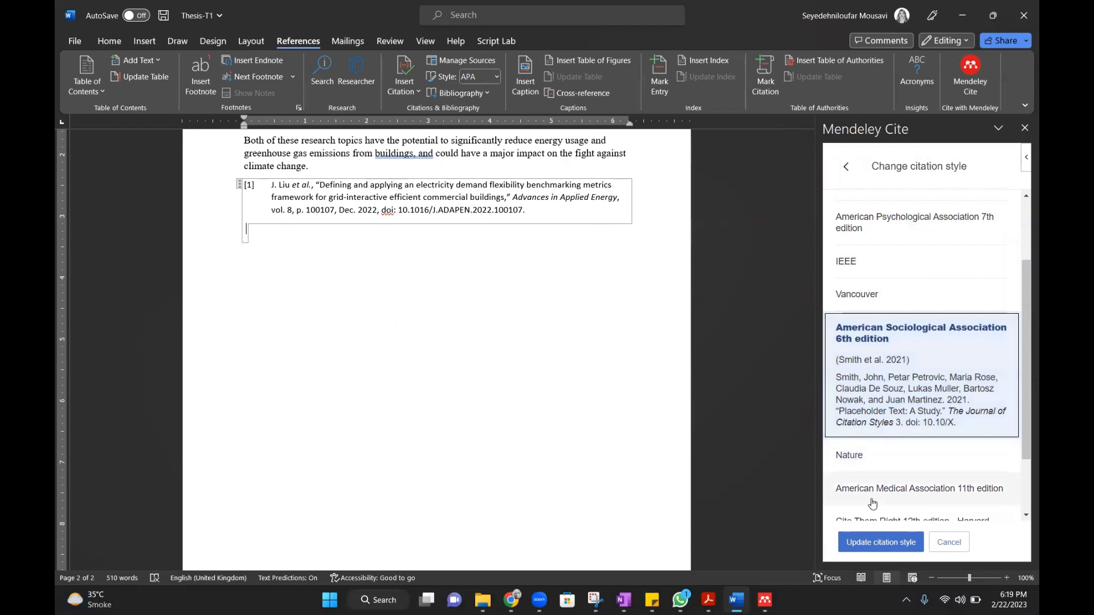
{"action": "left_click", "coordinate": [883, 545]}
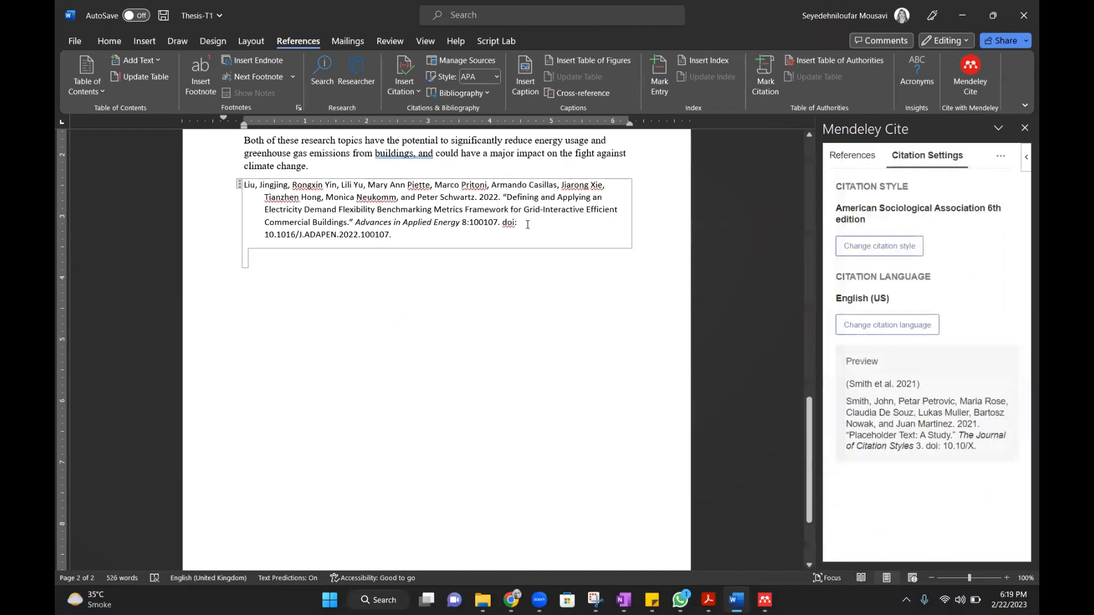
{"action": "scroll", "coordinate": [528, 225], "scroll_direction": "up", "scroll_amount": 10}
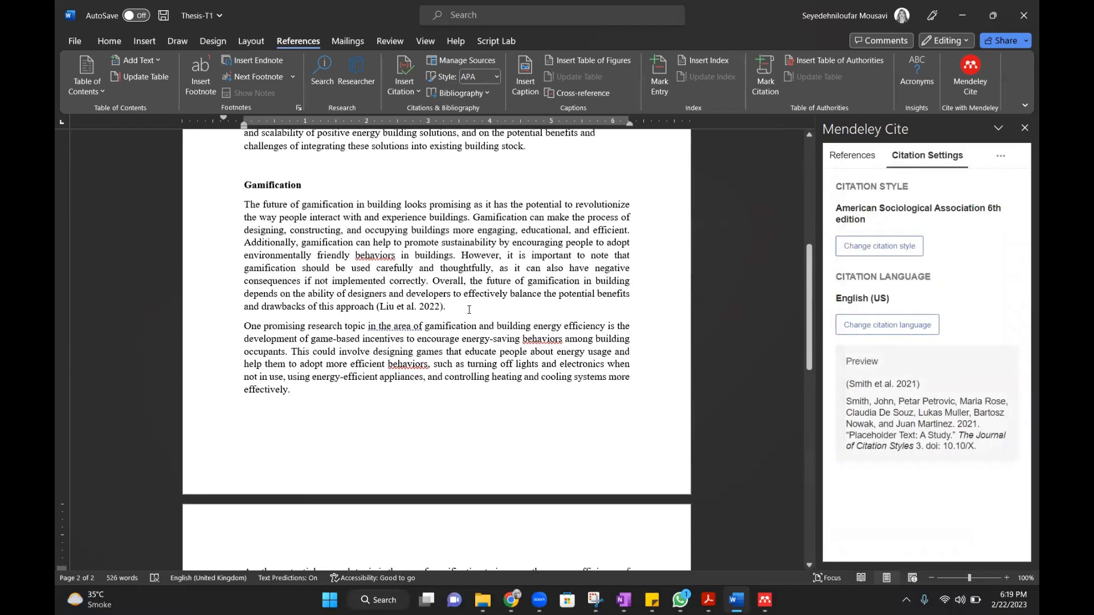
{"action": "left_click_drag", "start_coordinate": [446, 306], "coordinate": [389, 307]}
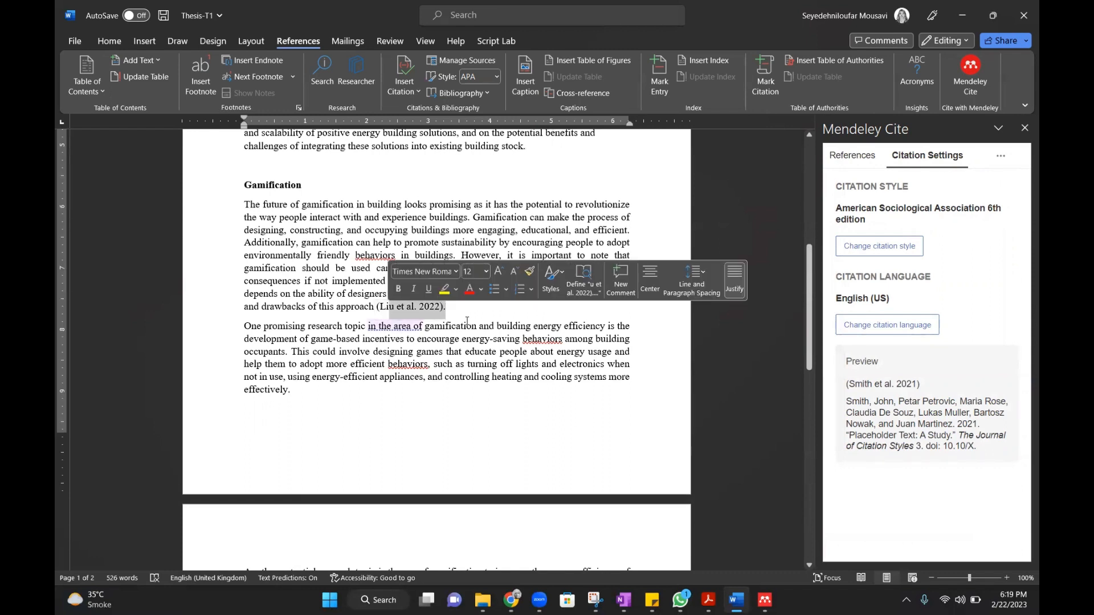